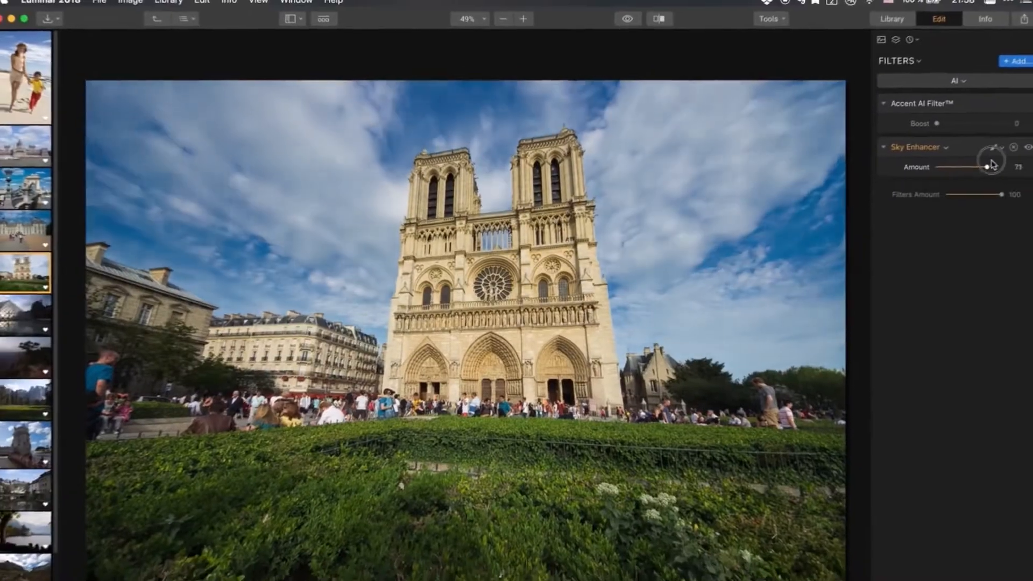
# Fine-tune the Sky Enhancer amount around 77 on the cathedral photo
pyautogui.moveTo(990, 170)
pyautogui.mouseDown()
pyautogui.moveTo(902, 175)
pyautogui.moveTo(995, 170)
pyautogui.moveTo(934, 176)
pyautogui.moveTo(982, 172)
pyautogui.mouseUp()
pyautogui.scroll(5, 509, 265)
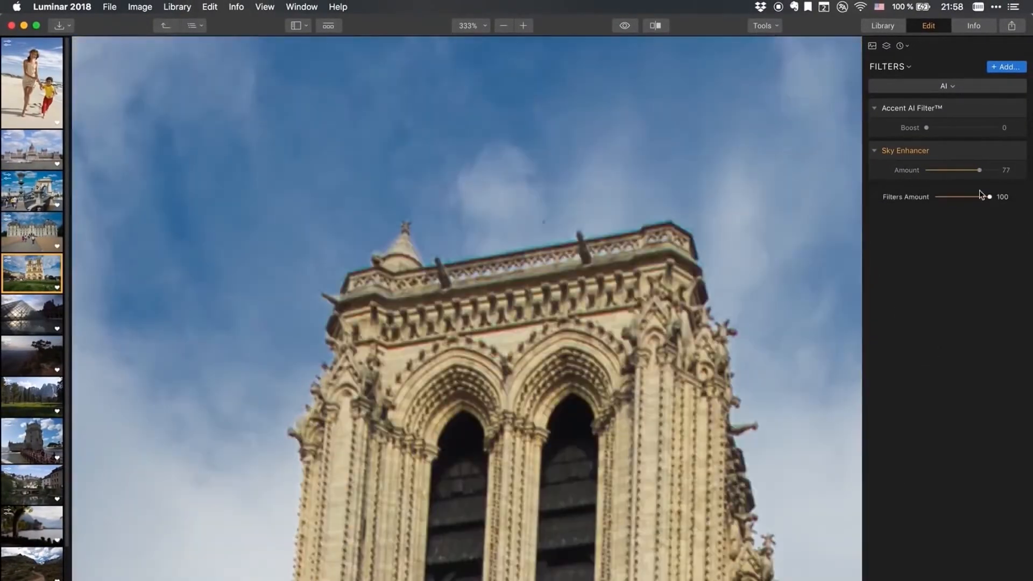
pyautogui.moveTo(978, 170)
pyautogui.mouseDown()
pyautogui.moveTo(939, 168)
pyautogui.moveTo(983, 171)
pyautogui.mouseUp()
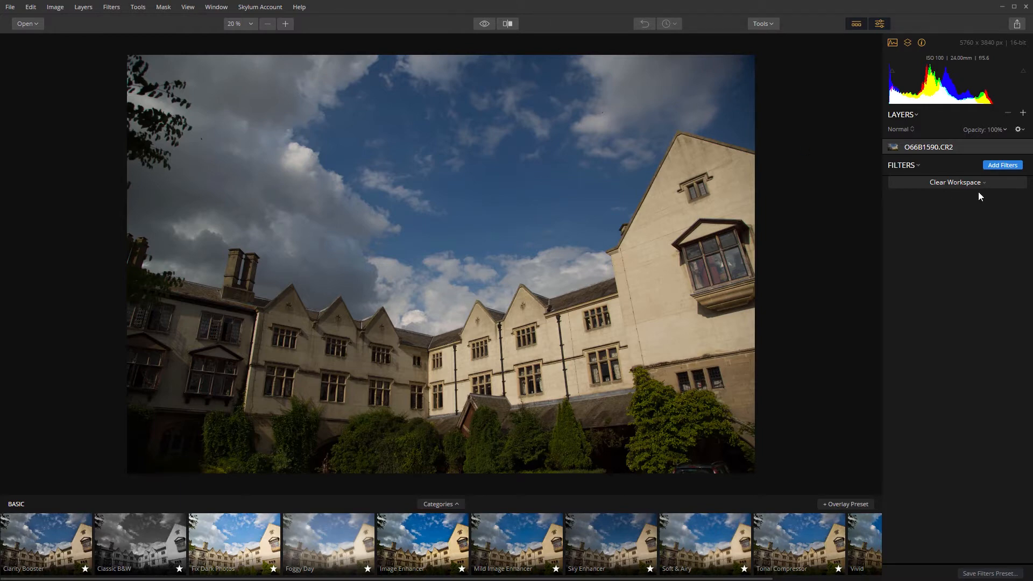
# Add the AI Sky Enhancer and Accent AI Filter to the photo O66B1590.CR2
pyautogui.click(1001, 166)
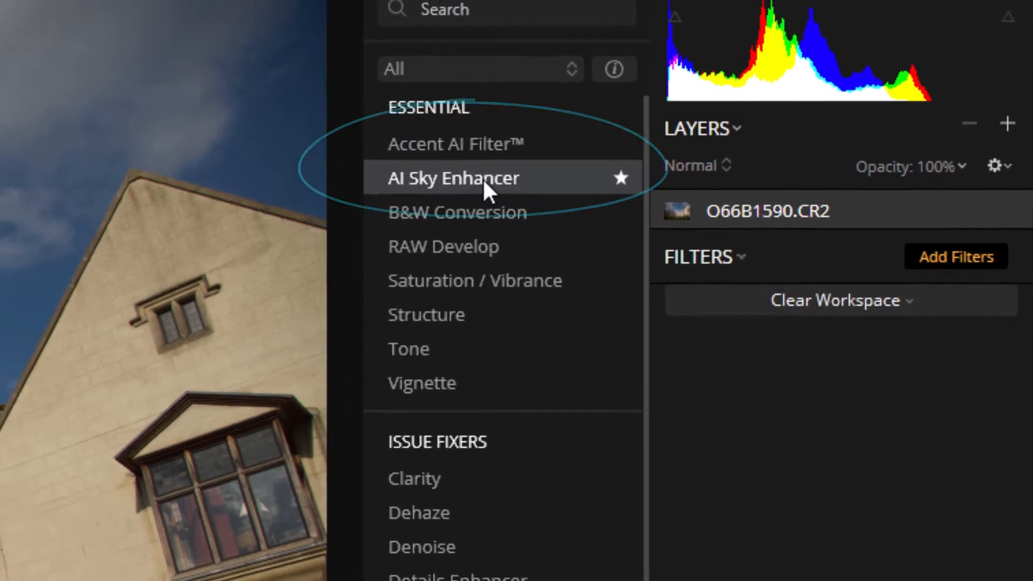
pyautogui.click(460, 183)
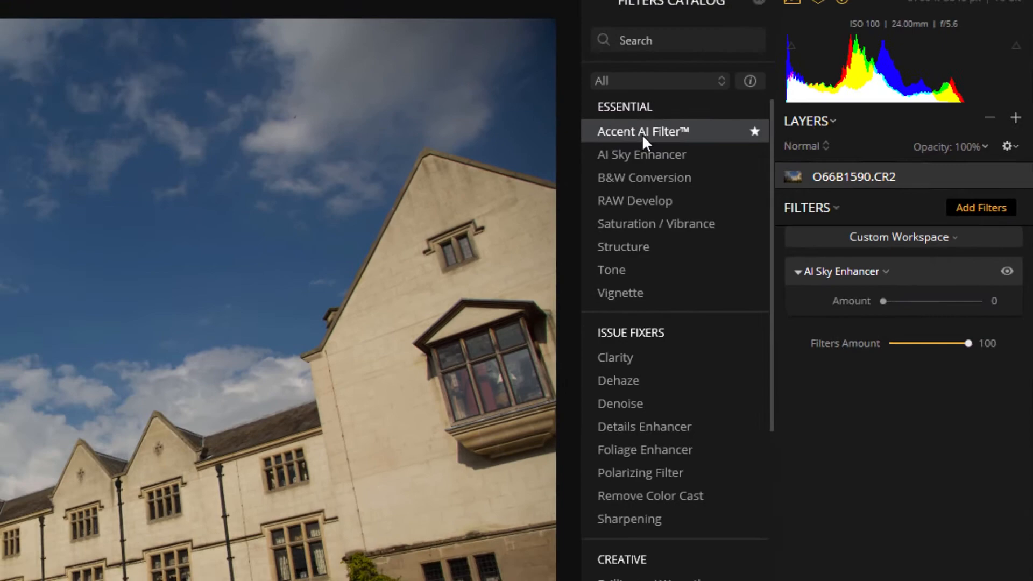
pyautogui.click(562, 137)
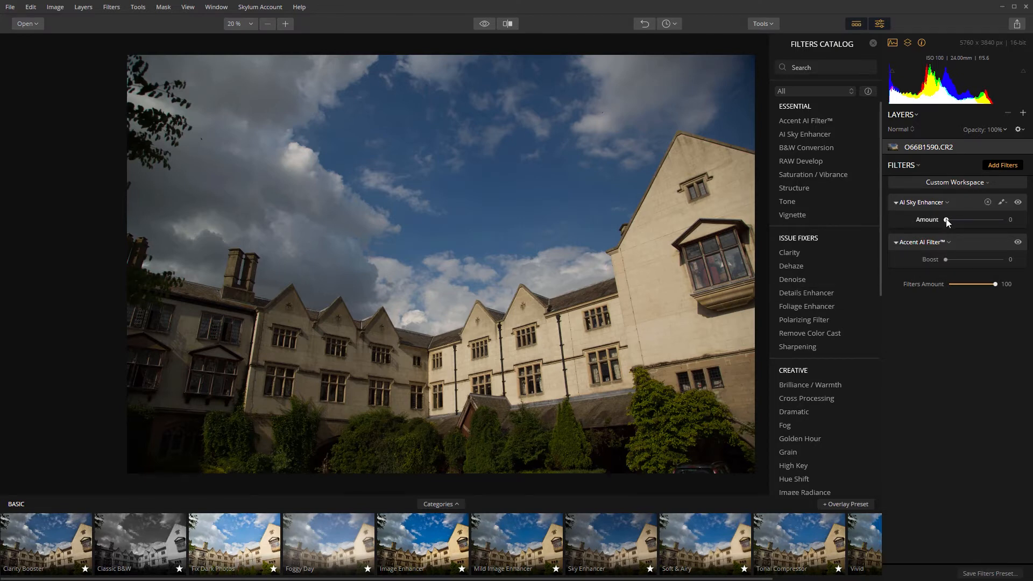
# Set the AI Sky Enhancer amount to 62 and the Accent AI Filter boost to 50
pyautogui.moveTo(947, 220); pyautogui.dragTo(975, 235)
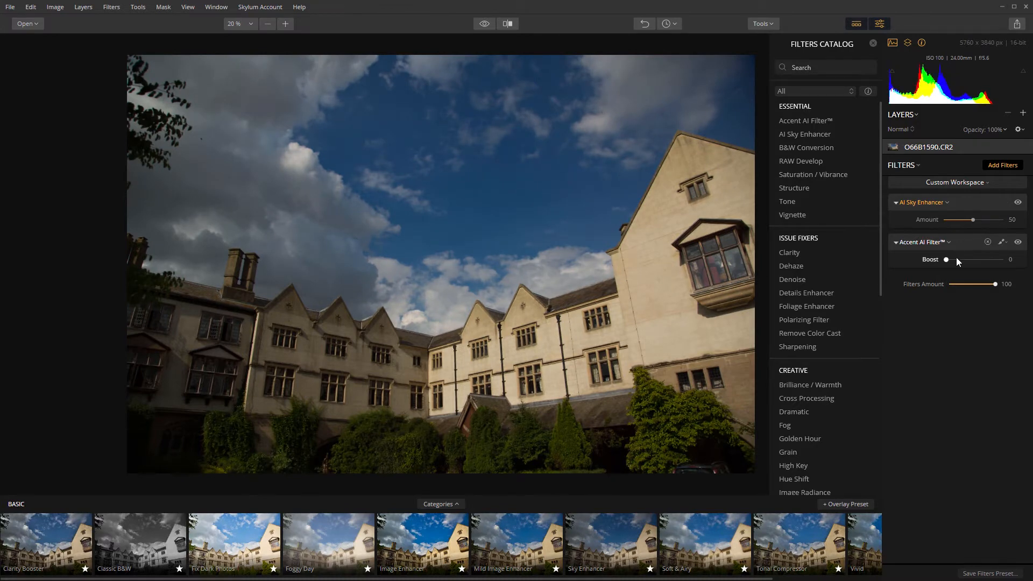
pyautogui.moveTo(948, 261); pyautogui.dragTo(1011, 261)
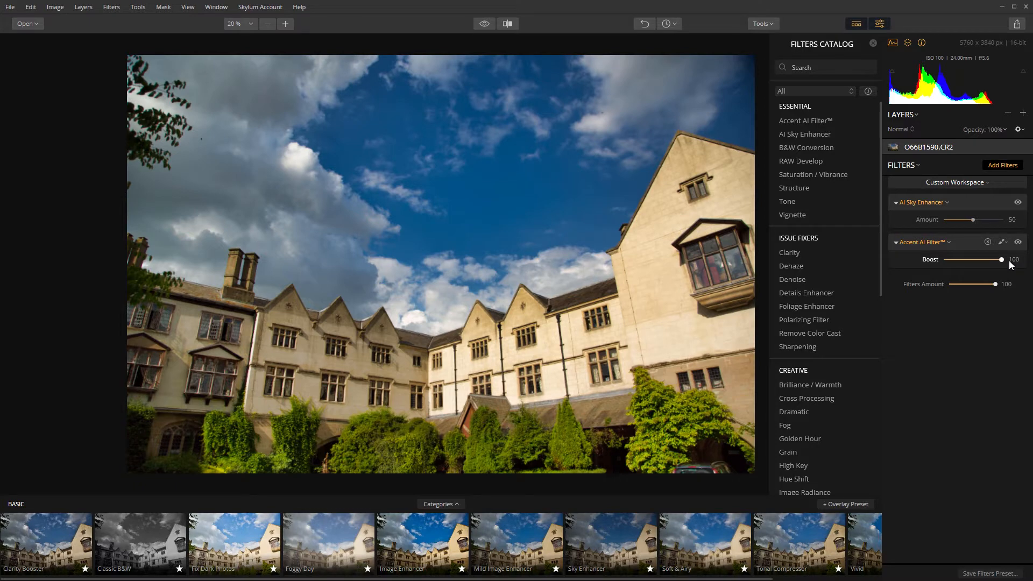
pyautogui.moveTo(1001, 260); pyautogui.dragTo(988, 267)
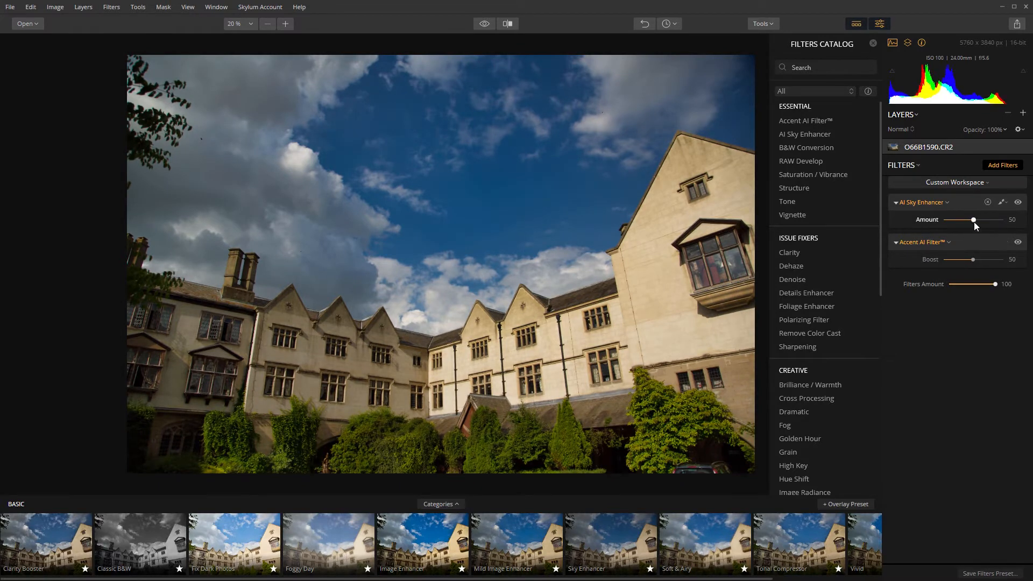
pyautogui.moveTo(974, 222)
pyautogui.mouseDown()
pyautogui.moveTo(899, 224)
pyautogui.moveTo(983, 225)
pyautogui.mouseUp()
# Compare the building photo with its unedited original several times, ending on the edited version
pyautogui.click(485, 24)
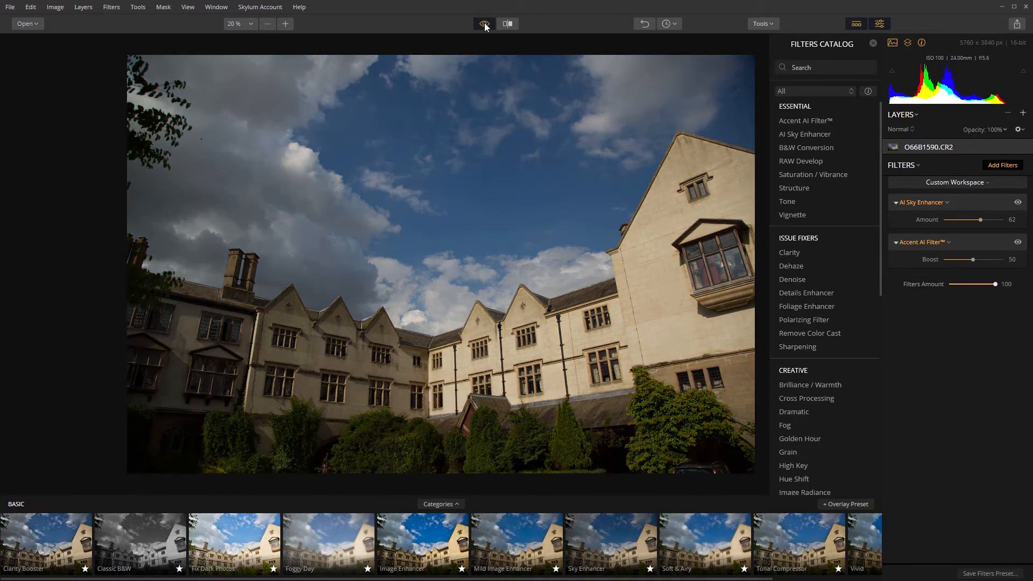
pyautogui.click(486, 25)
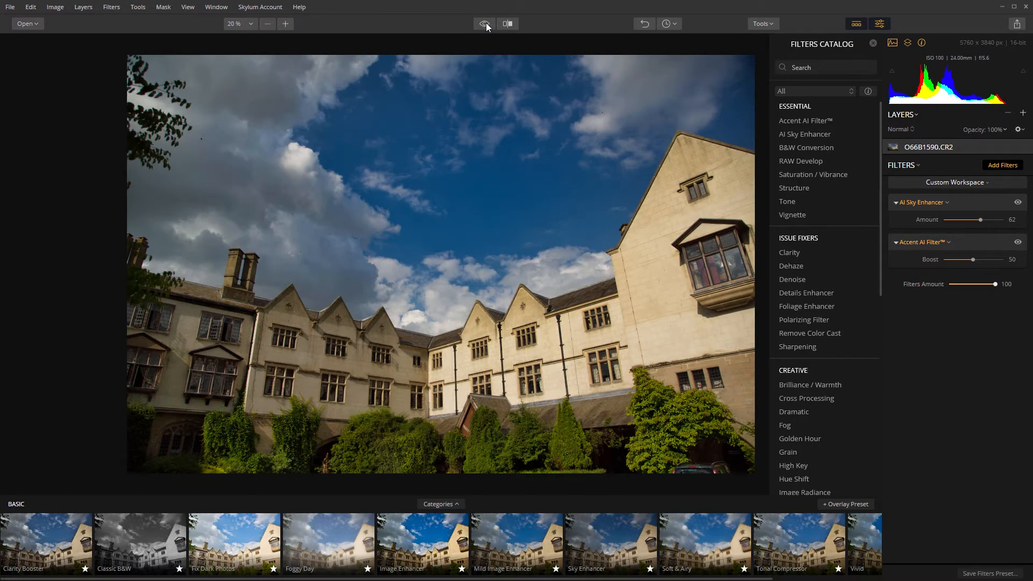
pyautogui.click(486, 25)
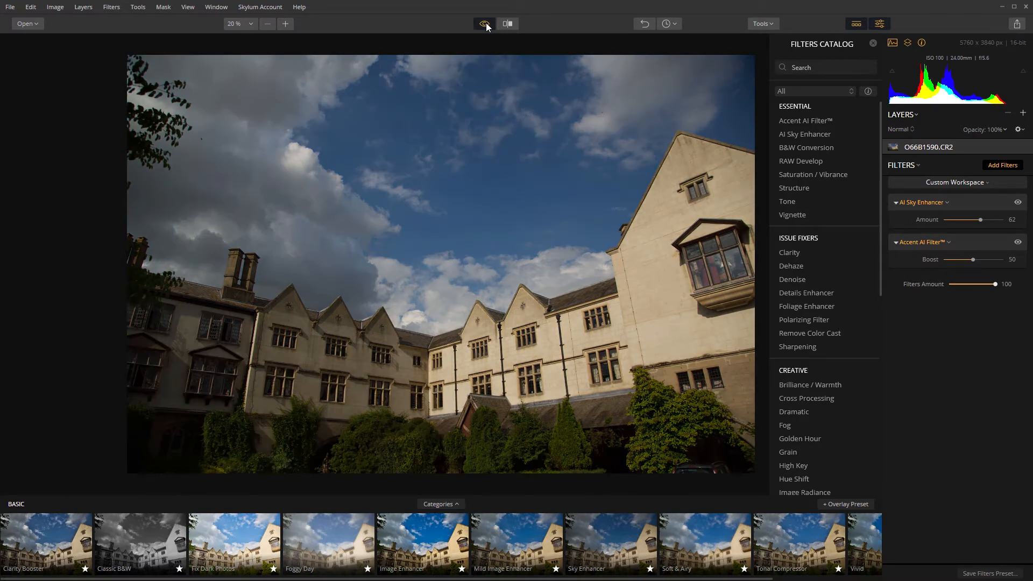
pyautogui.click(486, 27)
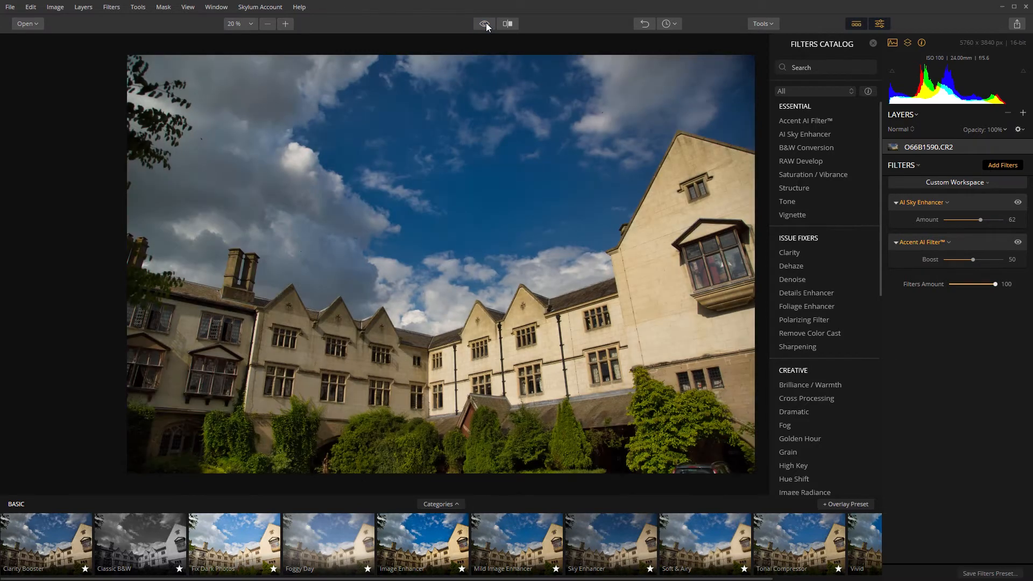
pyautogui.click(487, 27)
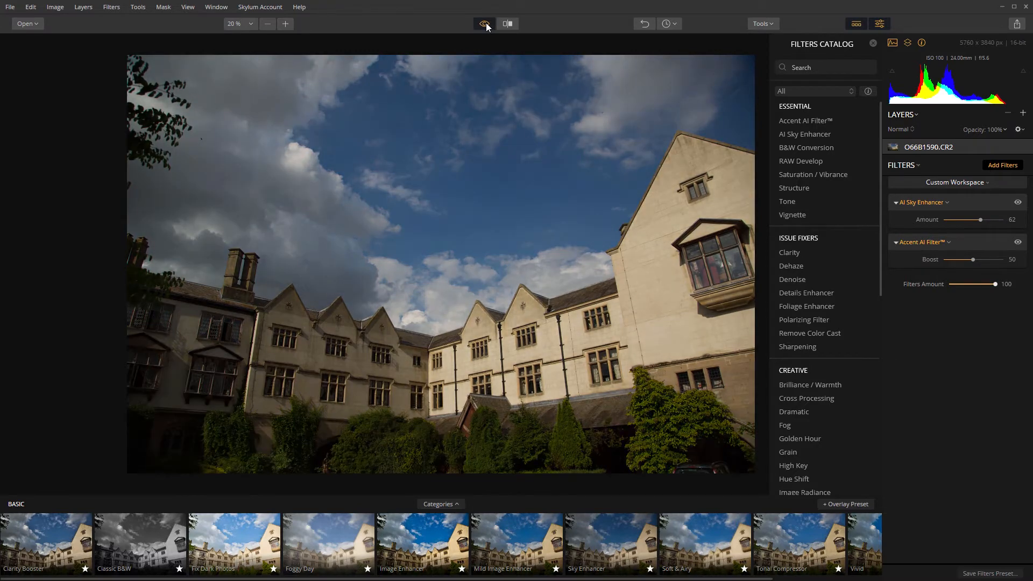
pyautogui.click(487, 27)
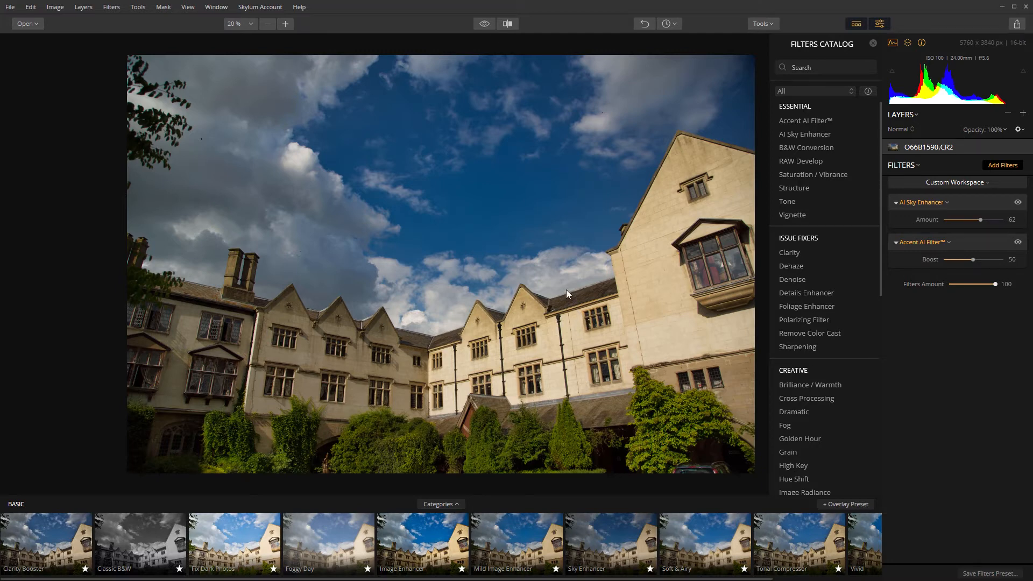
# Open the cliff photo O66B2784.CR2 and add the Accent AI Filter and AI Sky Enhancer to it
pyautogui.hotkey('ctrl', 'w')
pyautogui.click(508, 330)
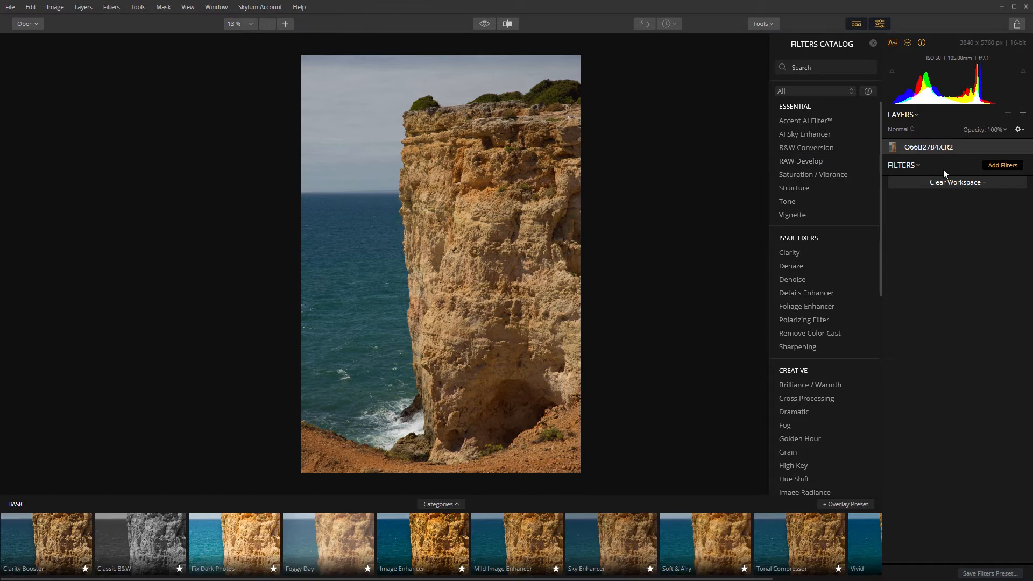
pyautogui.click(815, 125)
pyautogui.click(814, 133)
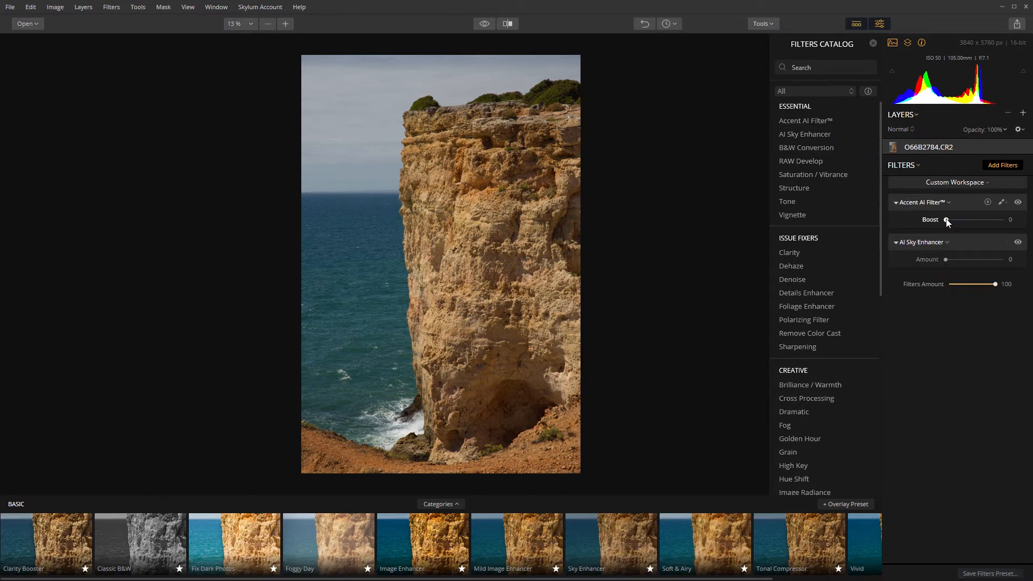
# Set the cliff photo's AI Sky Enhancer amount to 100 and its Accent AI Filter boost to 56
pyautogui.moveTo(945, 262); pyautogui.dragTo(886, 346)
pyautogui.moveTo(948, 259); pyautogui.dragTo(1002, 260)
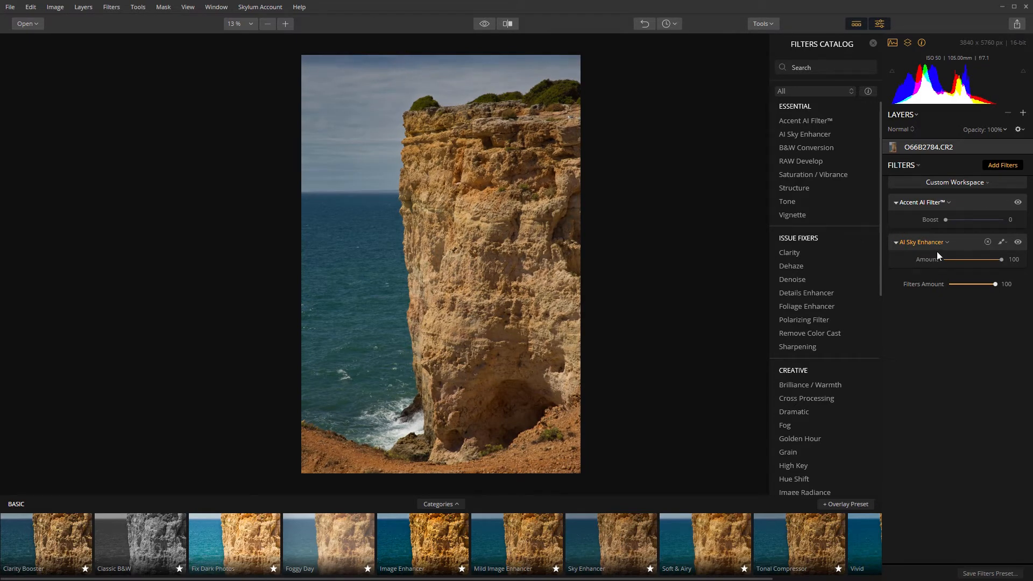
pyautogui.moveTo(948, 221); pyautogui.dragTo(988, 225)
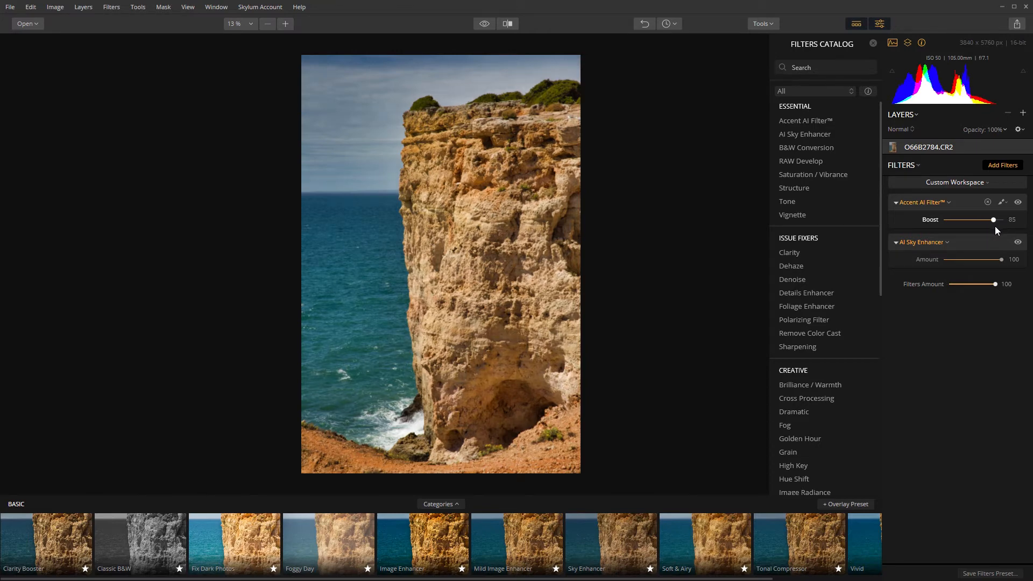
pyautogui.moveTo(996, 227); pyautogui.dragTo(994, 227)
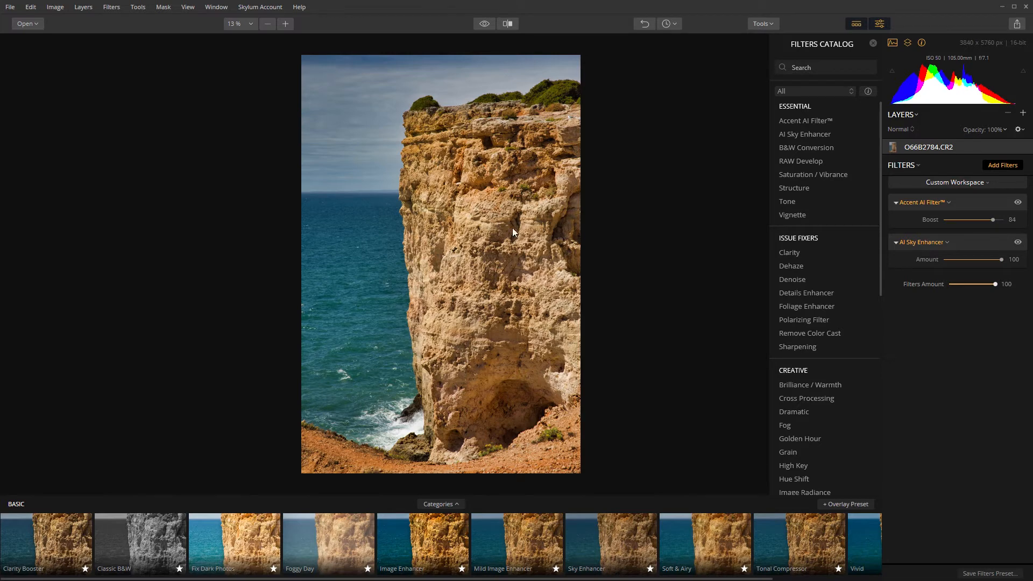
pyautogui.moveTo(996, 219); pyautogui.dragTo(979, 233)
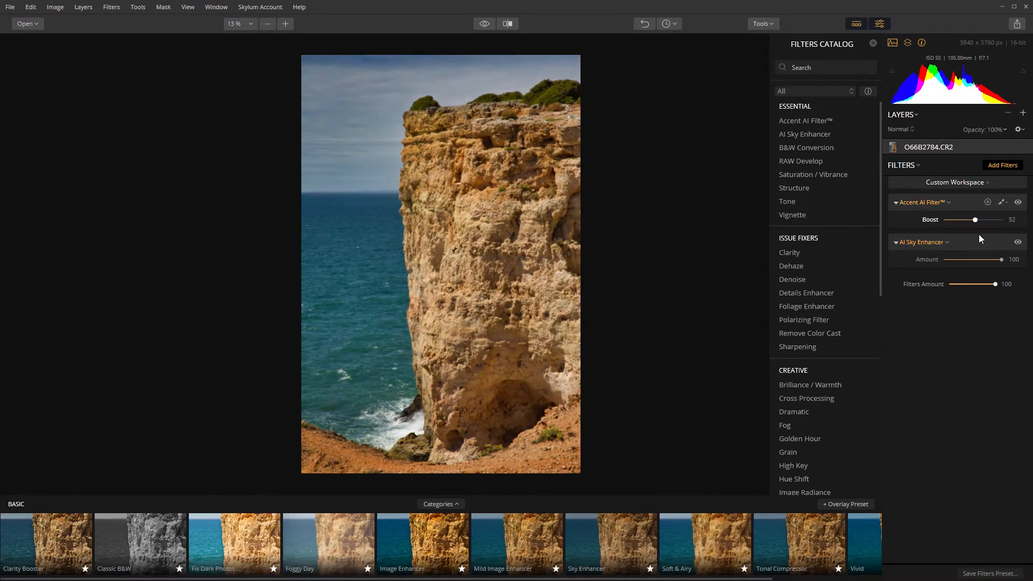
# Compare the cliff photo repeatedly before and after the filters, ending on the edited version
pyautogui.click(488, 26)
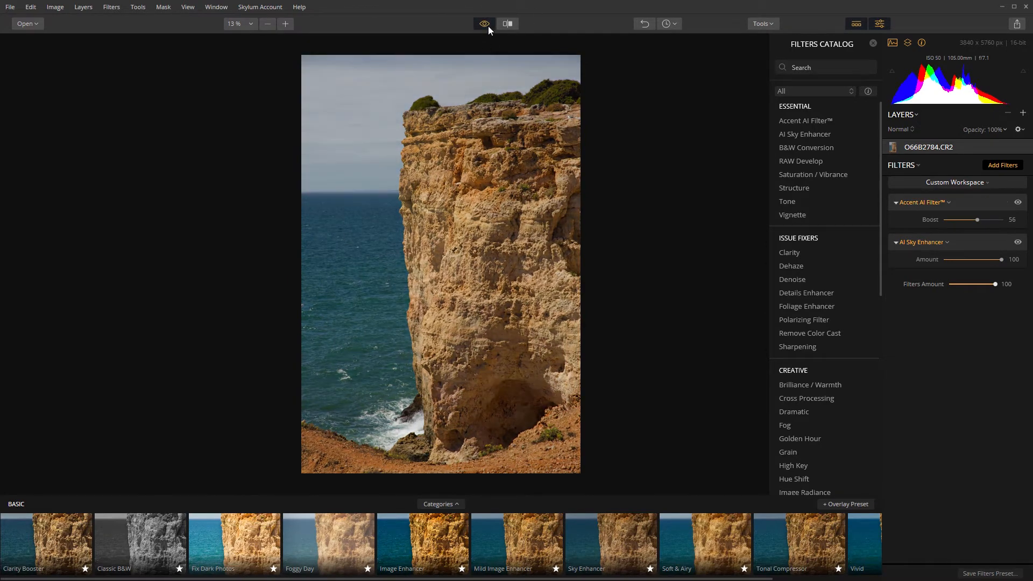
pyautogui.click(484, 25)
pyautogui.click(485, 24)
pyautogui.click(488, 26)
pyautogui.click(488, 26)
pyautogui.click(489, 26)
pyautogui.click(488, 26)
pyautogui.click(489, 26)
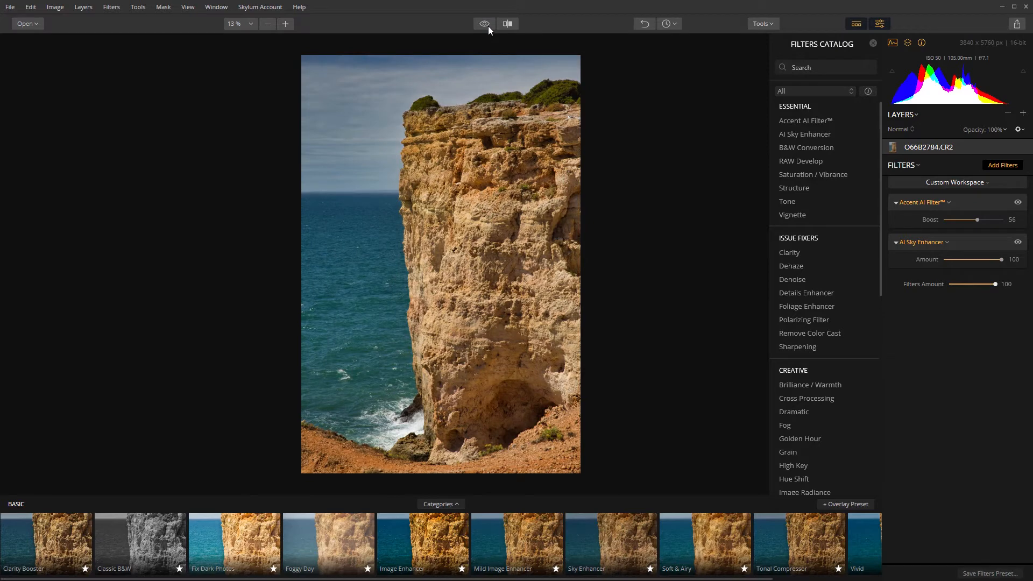
# Open the windmill photo O66B2104.CR2 and add the AI Sky Enhancer filter
pyautogui.click(35, 24)
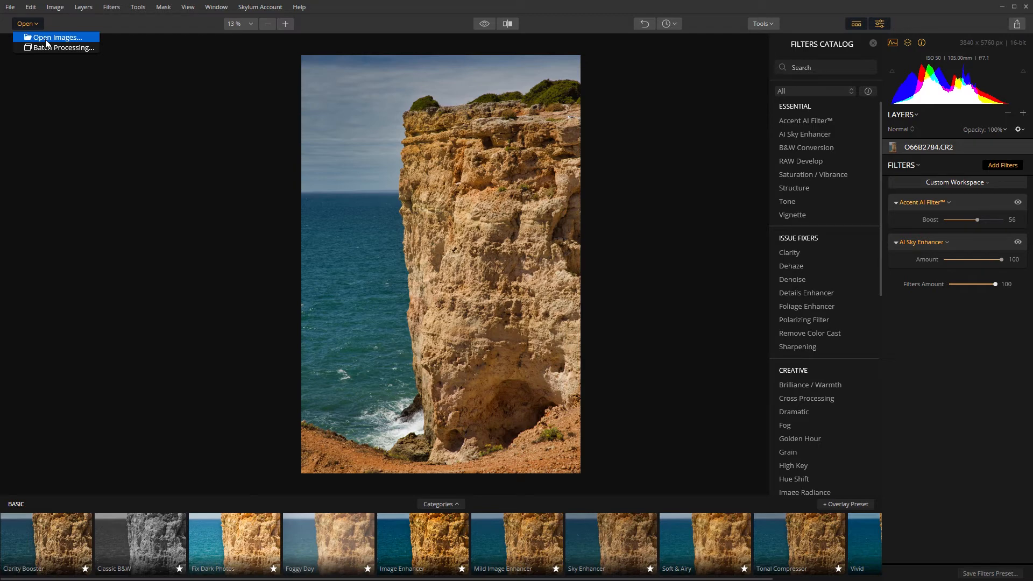
pyautogui.click(48, 38)
pyautogui.click(537, 334)
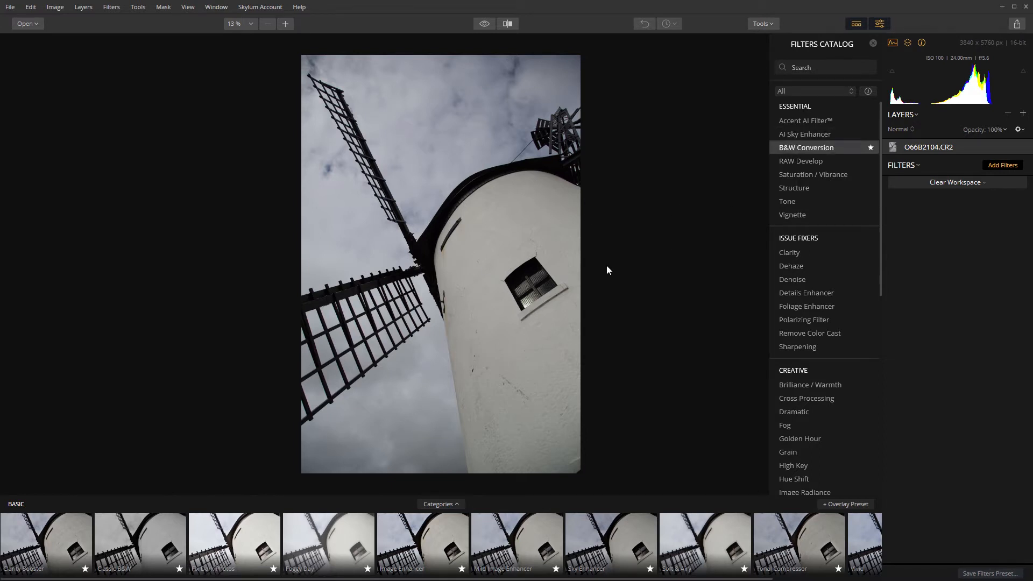
pyautogui.click(804, 133)
# Try different AI Sky Enhancer amounts up to 100 on the windmill photo, ending at 56
pyautogui.moveTo(946, 220); pyautogui.dragTo(1012, 224)
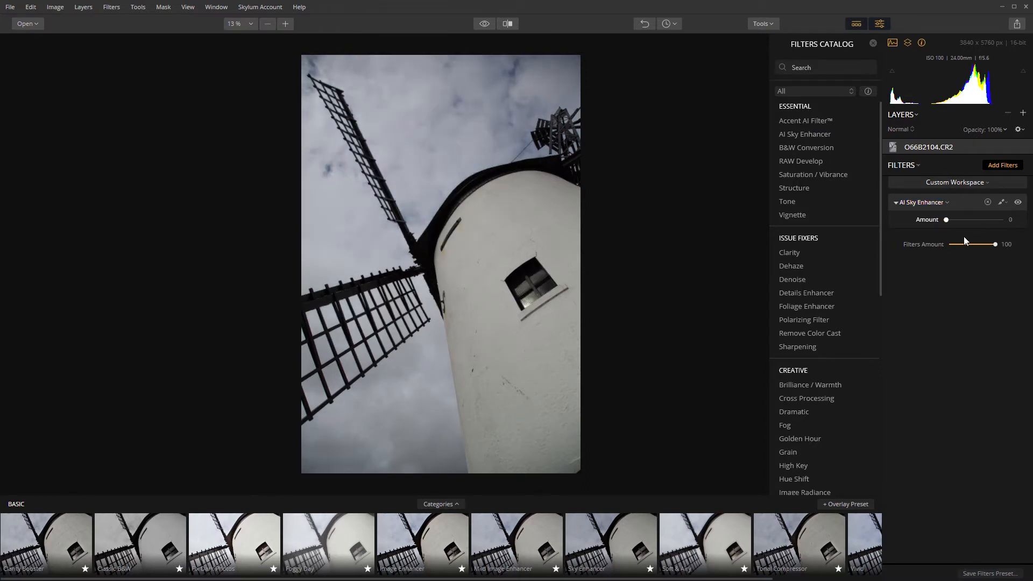
pyautogui.hotkey('ctrl', 'z')
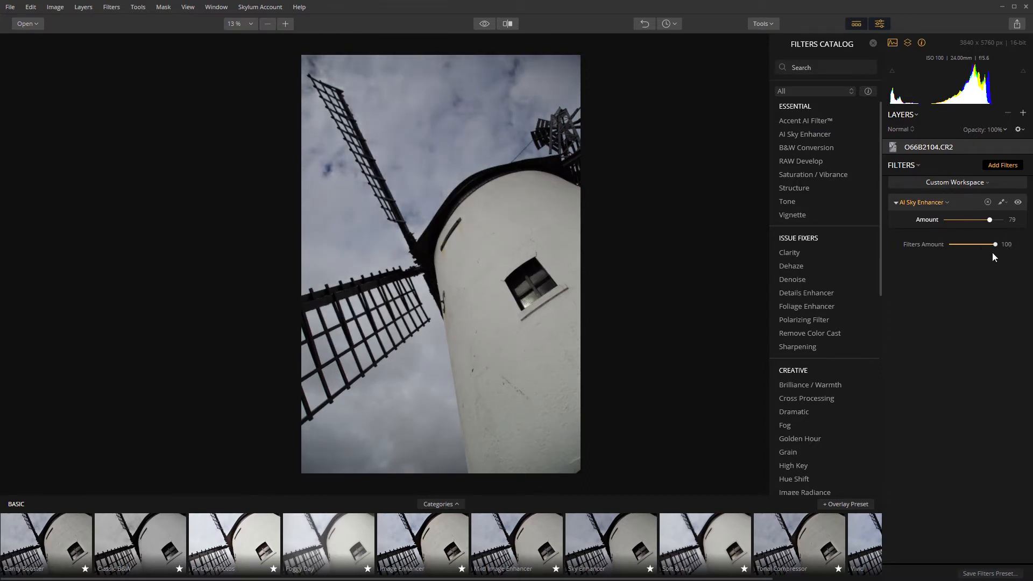
pyautogui.hotkey('ctrl', 'y')
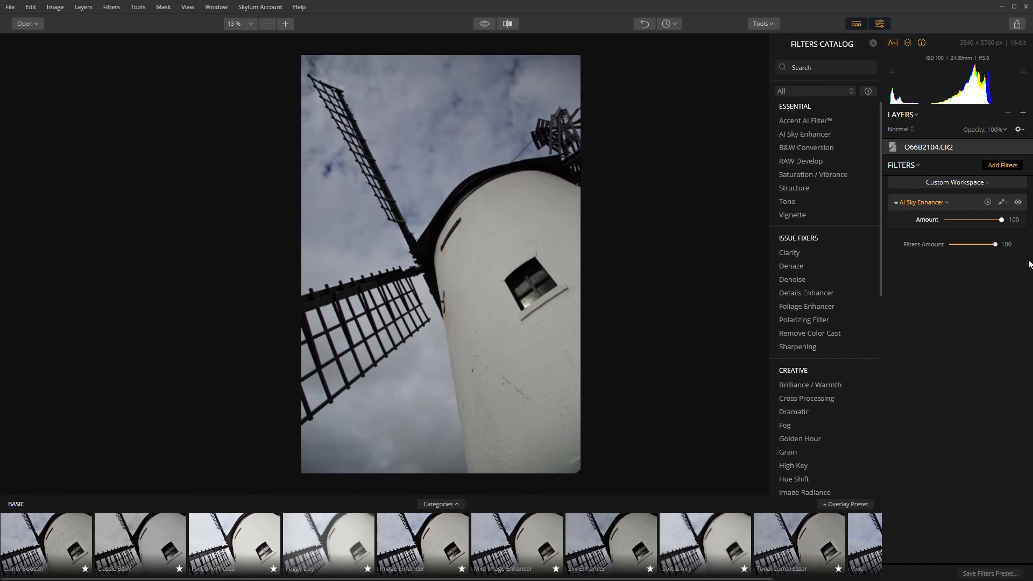
pyautogui.hotkey('ctrl', 'z')
pyautogui.hotkey('ctrl', 'y')
pyautogui.moveTo(1011, 269)
pyautogui.mouseDown()
pyautogui.moveTo(975, 275)
pyautogui.moveTo(995, 275)
pyautogui.mouseUp()
pyautogui.hotkey('ctrl', 'z')
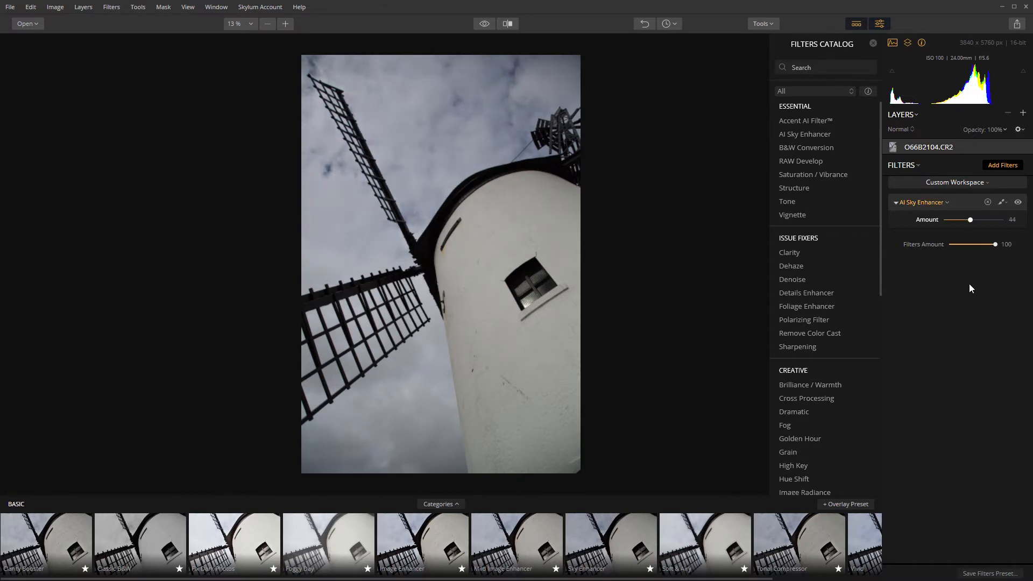
pyautogui.hotkey('ctrl', 'z')
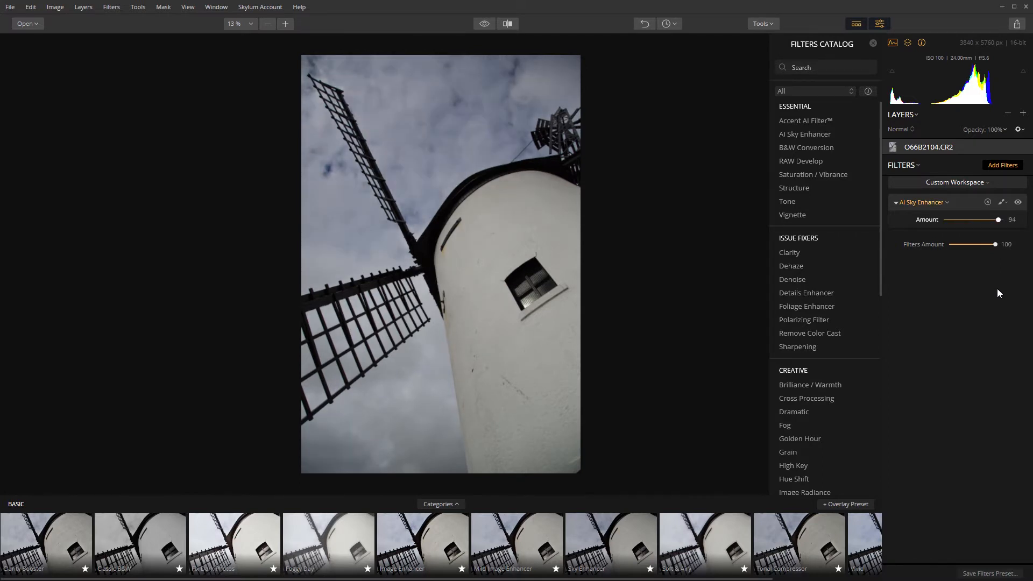
pyautogui.moveTo(996, 294); pyautogui.dragTo(975, 299)
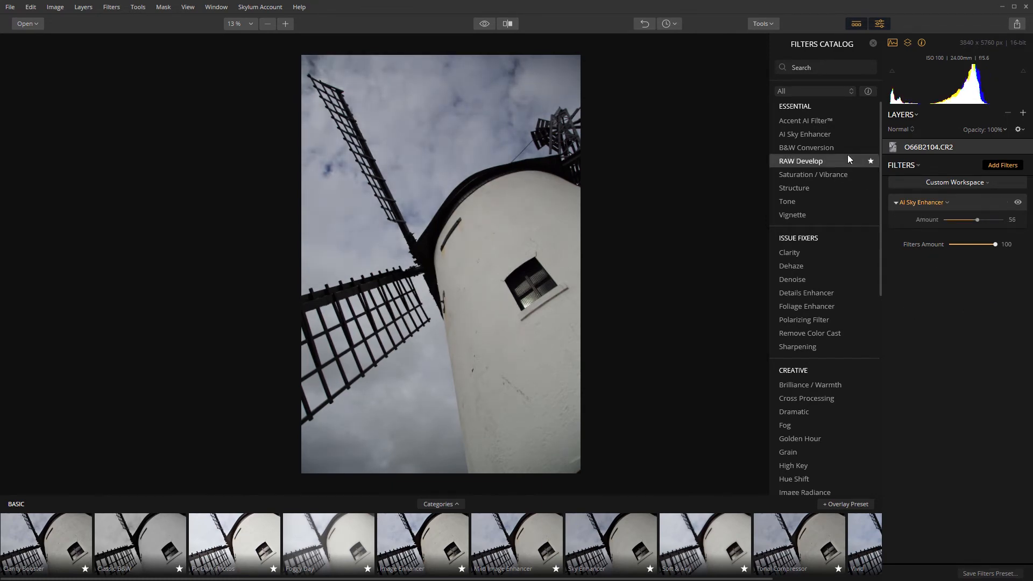
# Add the Accent AI Filter with a boost of 100 and set the AI Sky Enhancer amount to 68
pyautogui.click(807, 121)
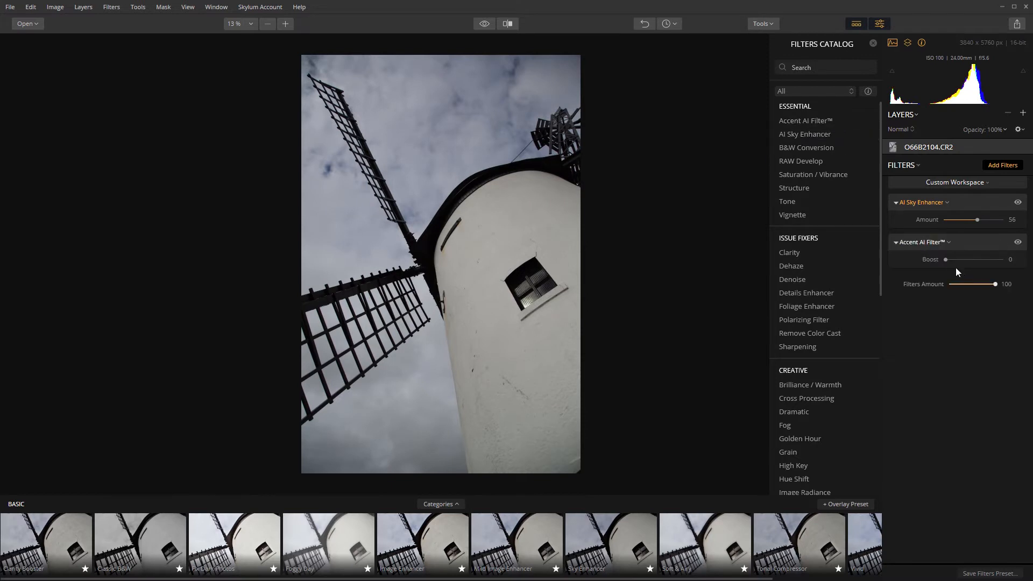
pyautogui.moveTo(946, 260); pyautogui.dragTo(1001, 260)
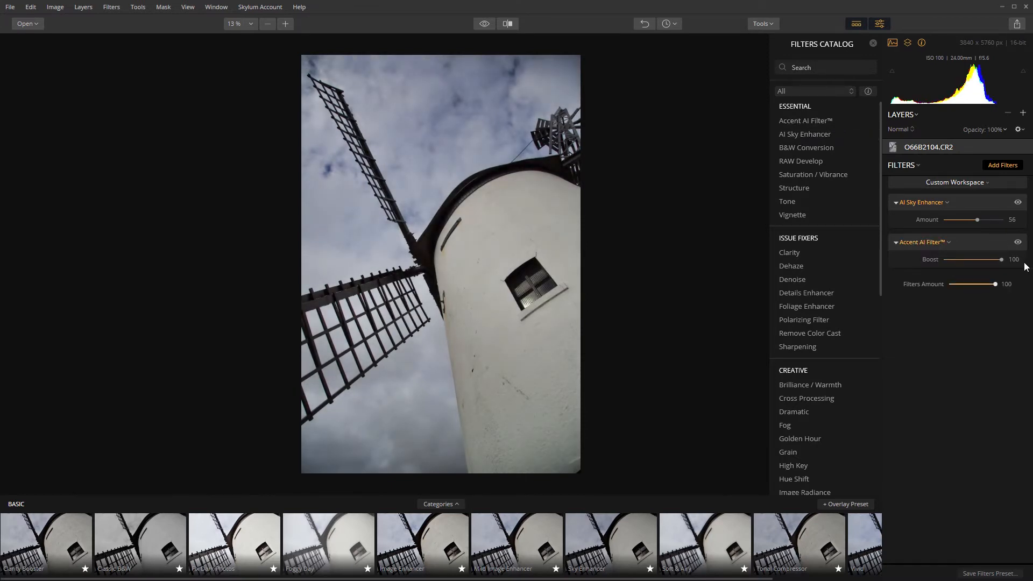
pyautogui.moveTo(977, 220); pyautogui.dragTo(1002, 220)
# Compare the windmill photo before and after the two filters, ending on the unedited original
pyautogui.click(487, 27)
pyautogui.click(487, 27)
pyautogui.click(486, 27)
pyautogui.click(486, 27)
pyautogui.click(489, 32)
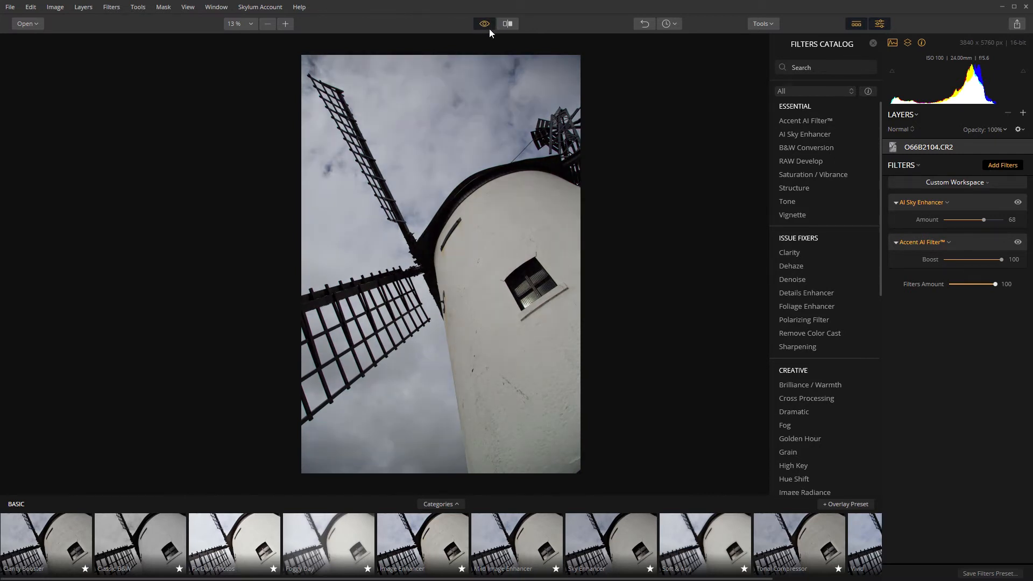
pyautogui.click(491, 33)
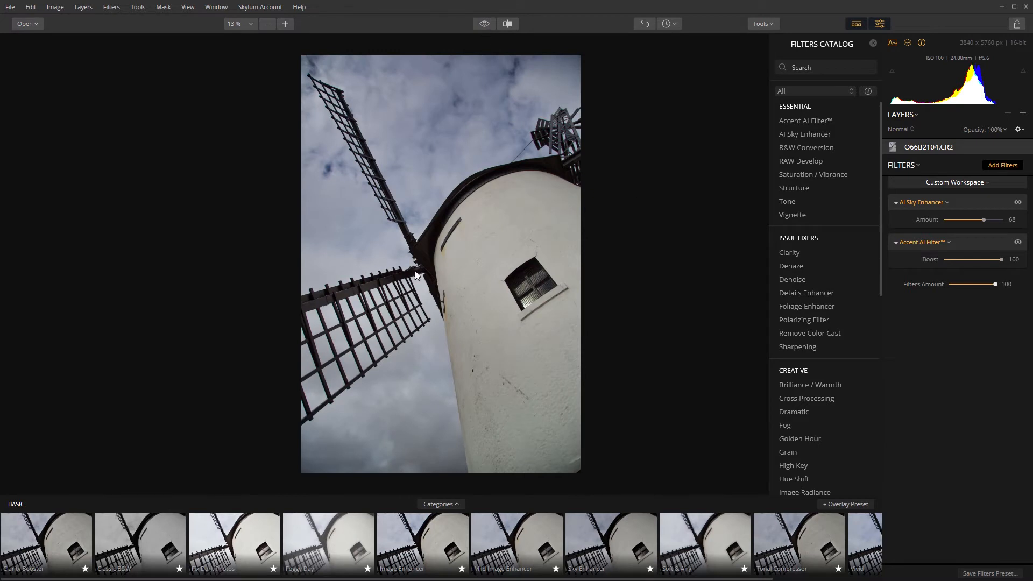
pyautogui.click(486, 28)
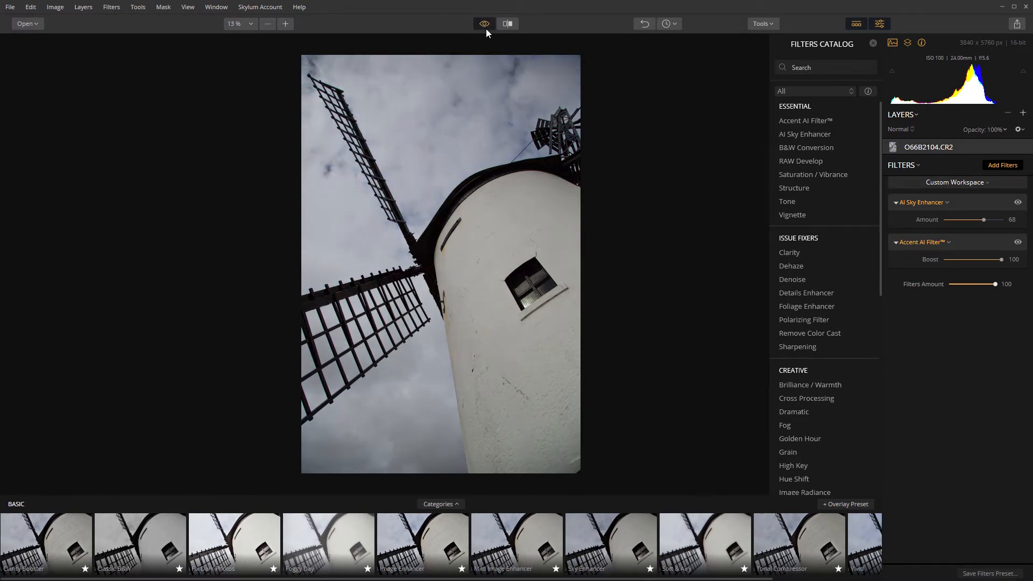
# Switch the windmill photo repeatedly between the filtered version and the unedited original to compare the sky and tones
pyautogui.click(486, 29)
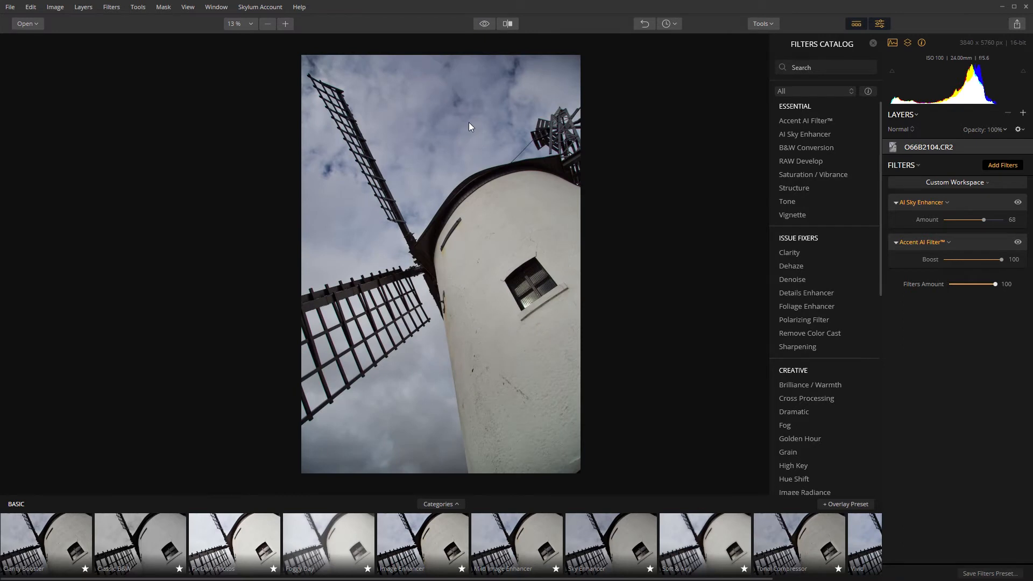
pyautogui.click(486, 27)
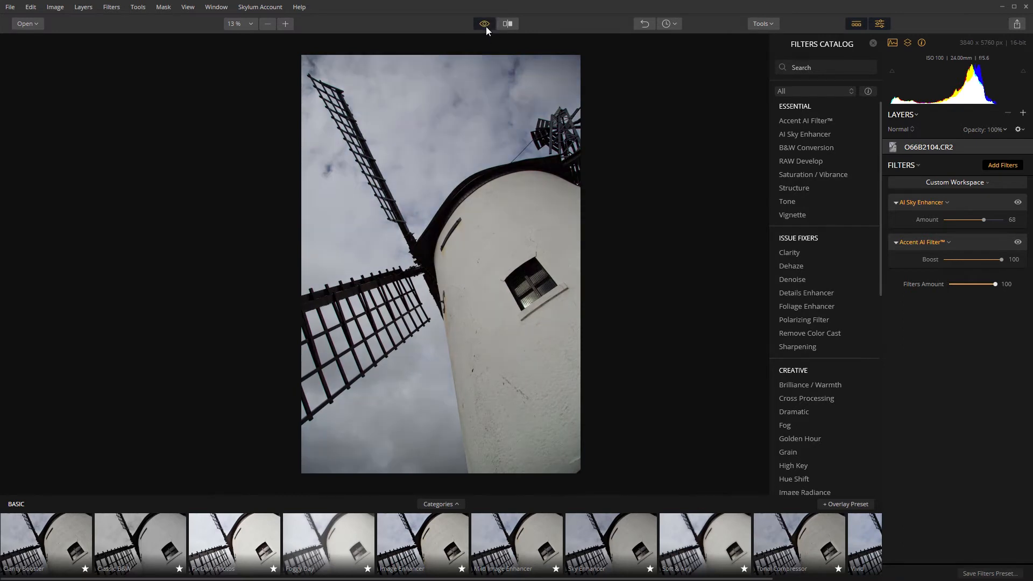
pyautogui.click(486, 27)
pyautogui.click(486, 27)
pyautogui.click(486, 26)
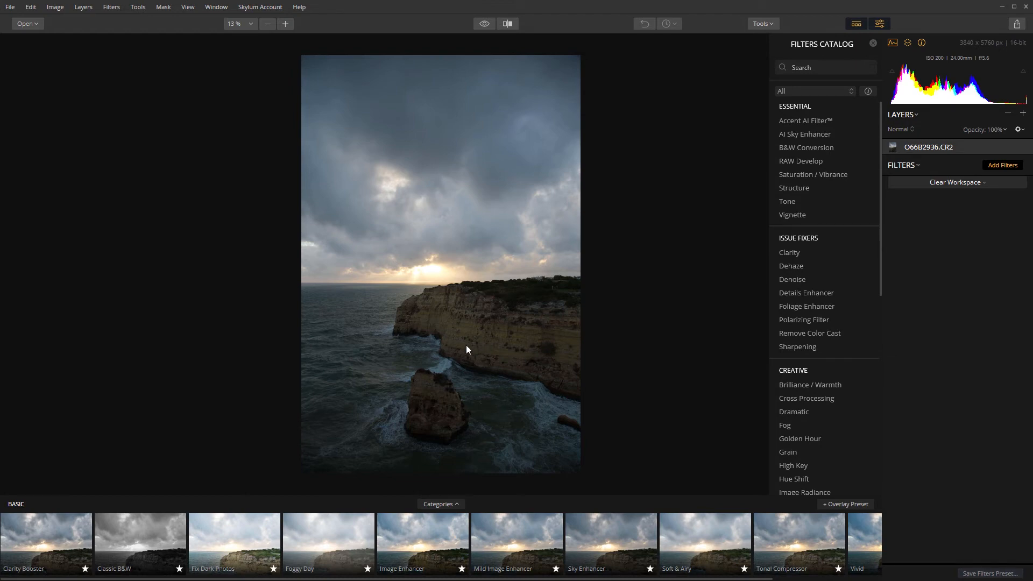
# Add the Accent AI Filter and AI Sky Enhancer to the coastal cliff photo, setting the sky enhancer amount to 46
pyautogui.click(807, 121)
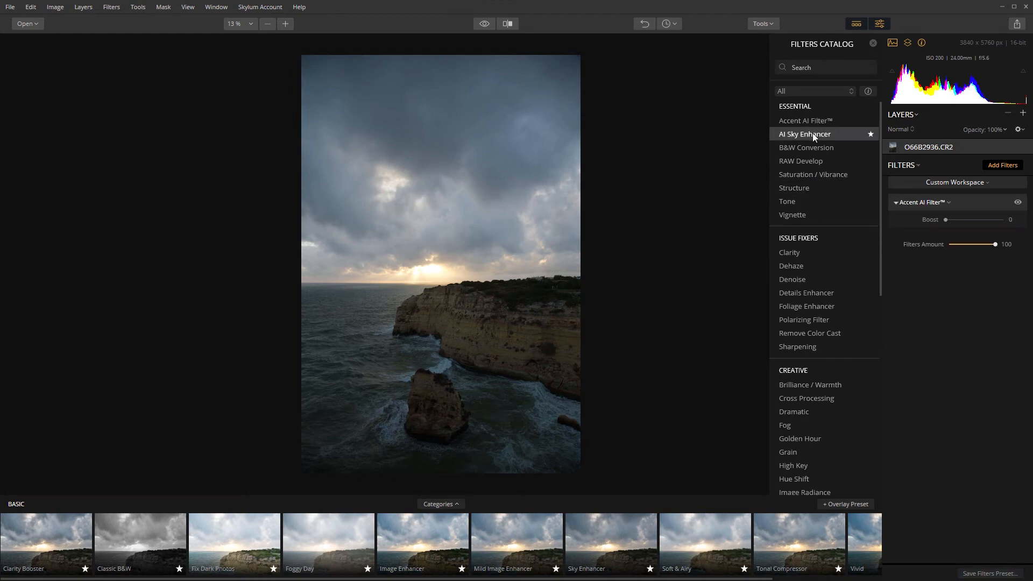
pyautogui.click(811, 133)
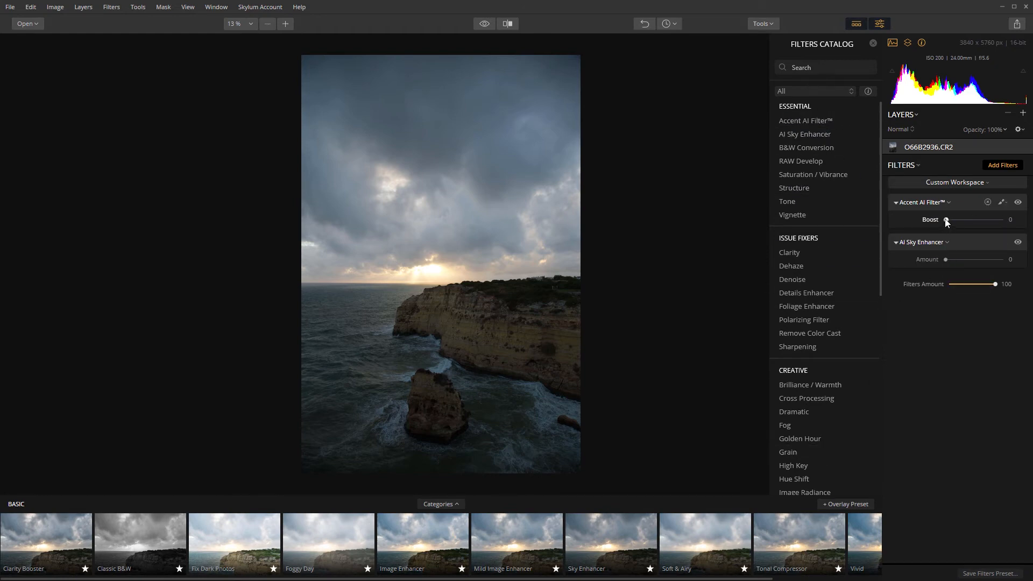
pyautogui.moveTo(946, 260); pyautogui.dragTo(979, 277)
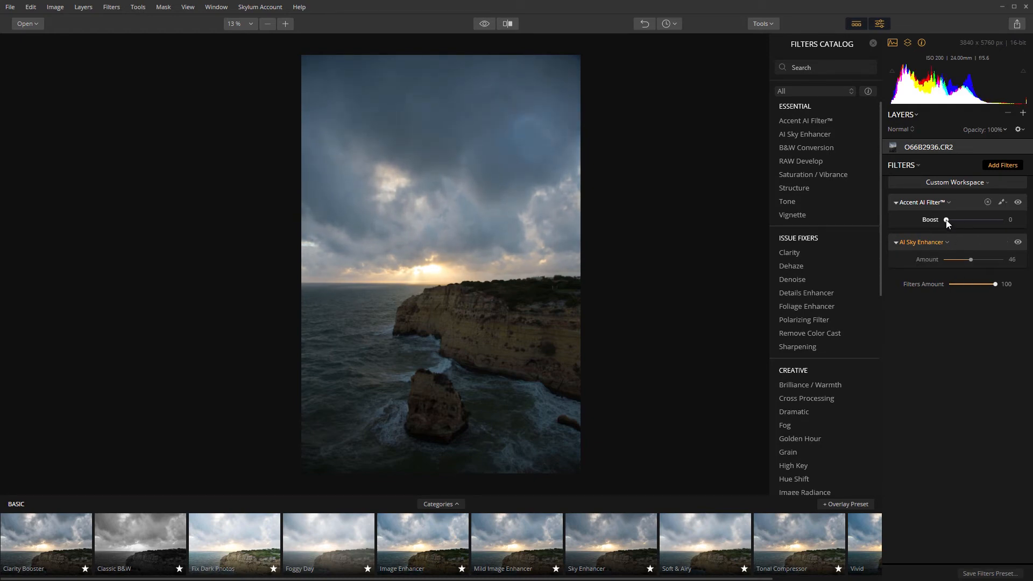
# Try Accent AI boosts up to 100 on the cliff photo, ending at 79, and set the AI Sky Enhancer amount to 32
pyautogui.moveTo(946, 220); pyautogui.dragTo(984, 231)
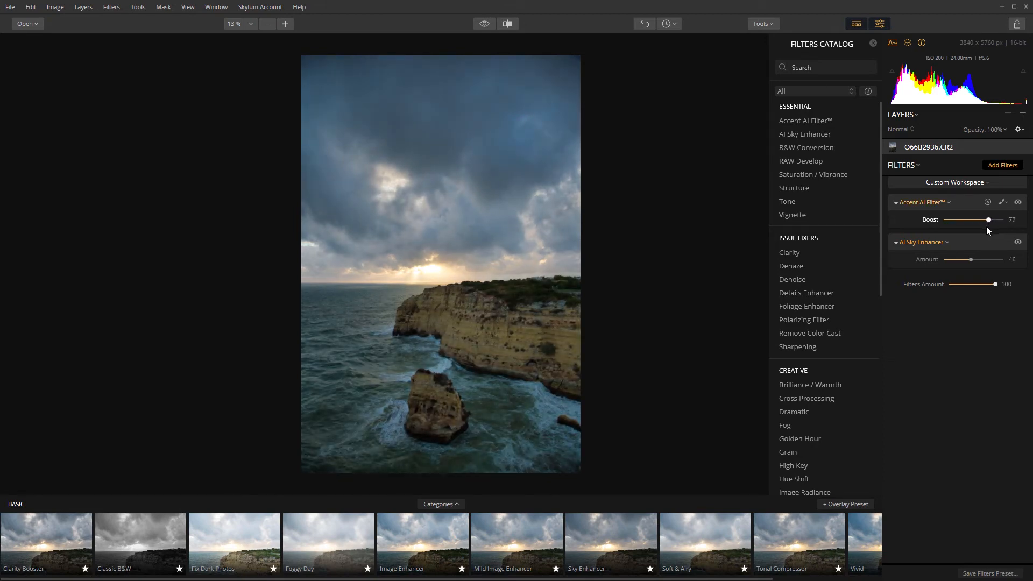
pyautogui.moveTo(992, 228); pyautogui.dragTo(995, 232)
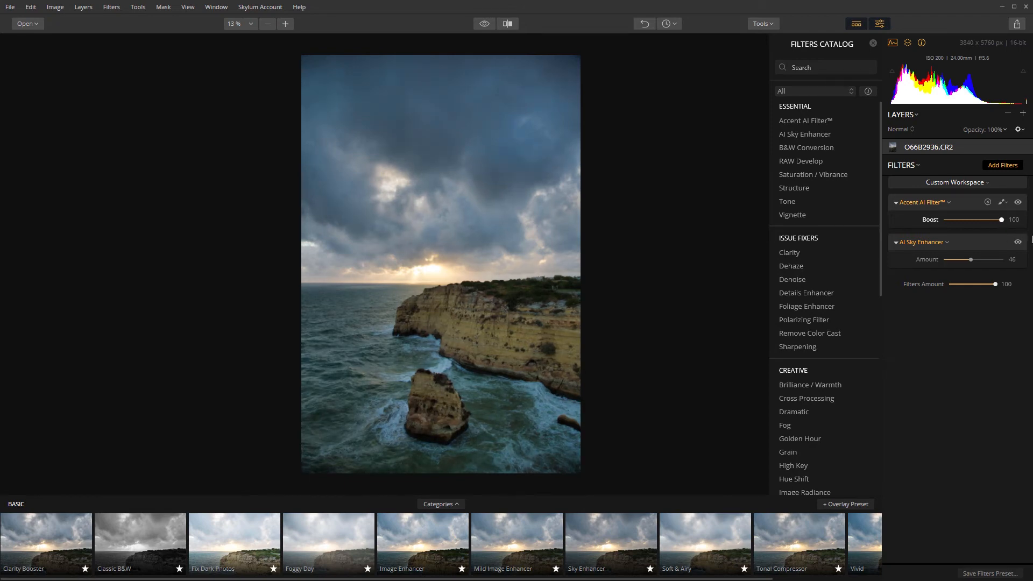
pyautogui.moveTo(999, 234)
pyautogui.mouseDown()
pyautogui.moveTo(935, 233)
pyautogui.moveTo(989, 236)
pyautogui.moveTo(990, 222)
pyautogui.mouseUp()
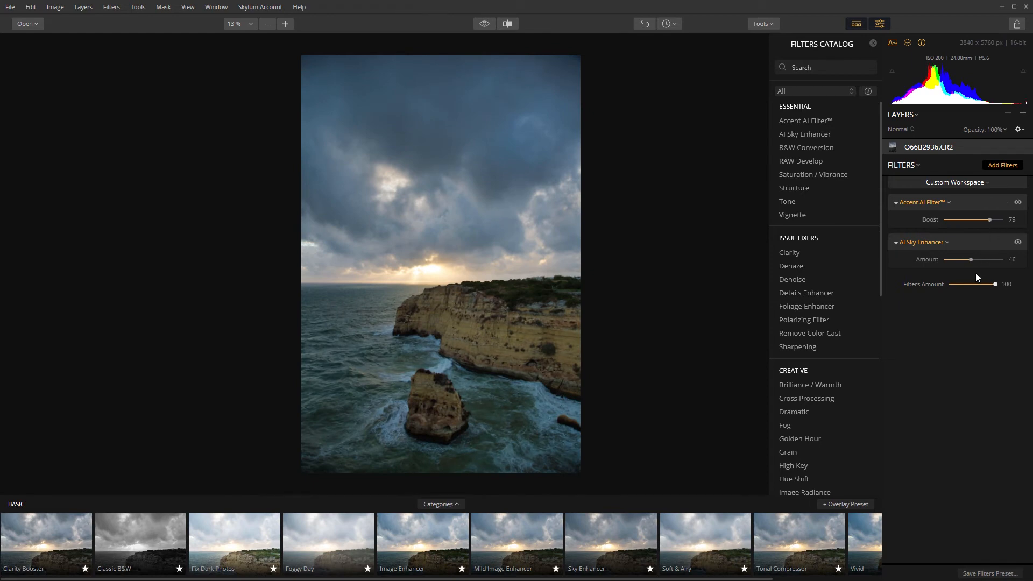
pyautogui.moveTo(972, 259); pyautogui.dragTo(963, 259)
# Compare the coastal cliff photo before and after the two filters, ending on the edited version
pyautogui.click(485, 24)
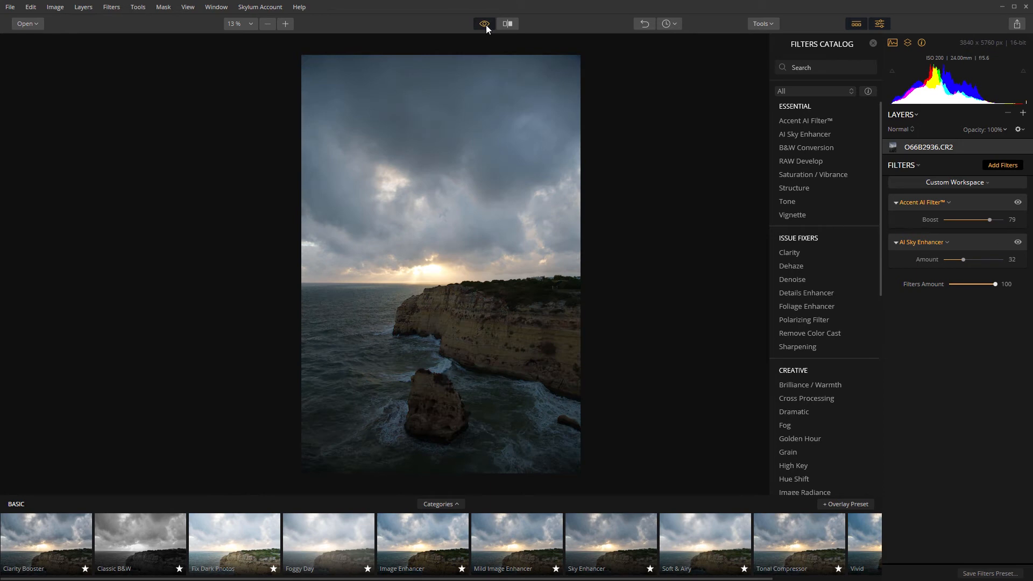
pyautogui.click(485, 25)
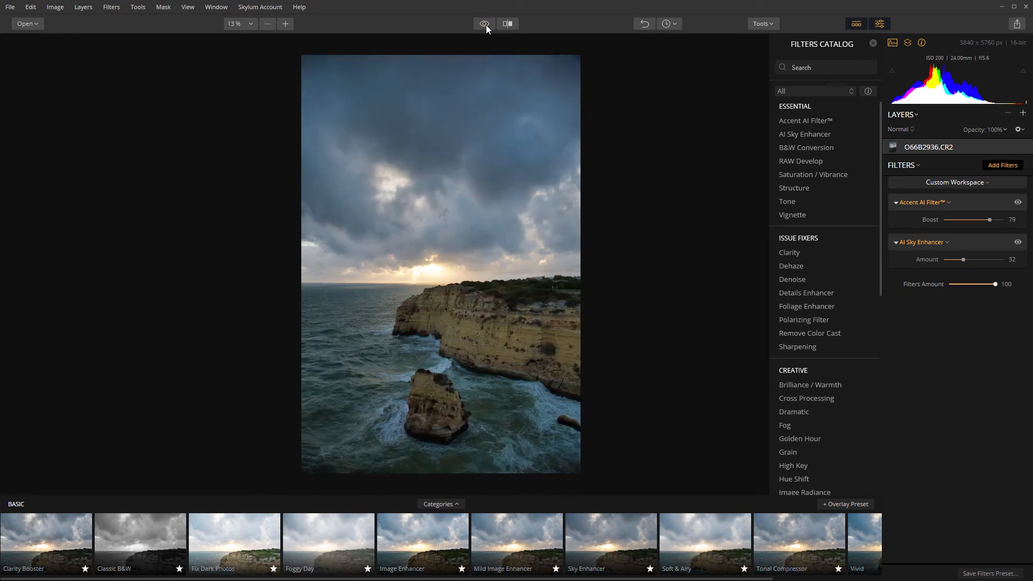
pyautogui.click(486, 25)
pyautogui.click(485, 25)
pyautogui.click(486, 25)
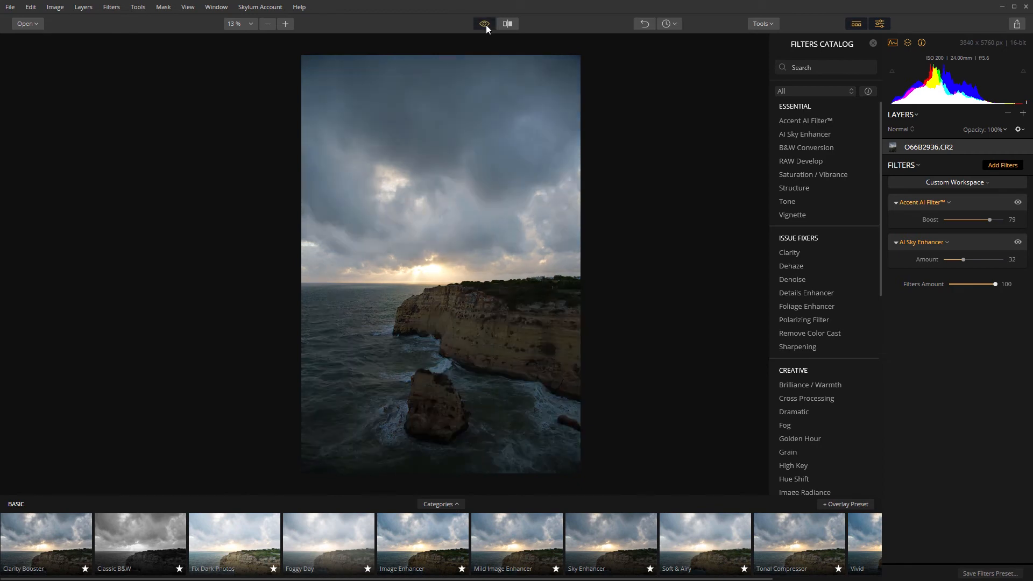
pyautogui.click(486, 24)
# Open the tree-lined avenue photo O66B1612.CR2
pyautogui.click(28, 21)
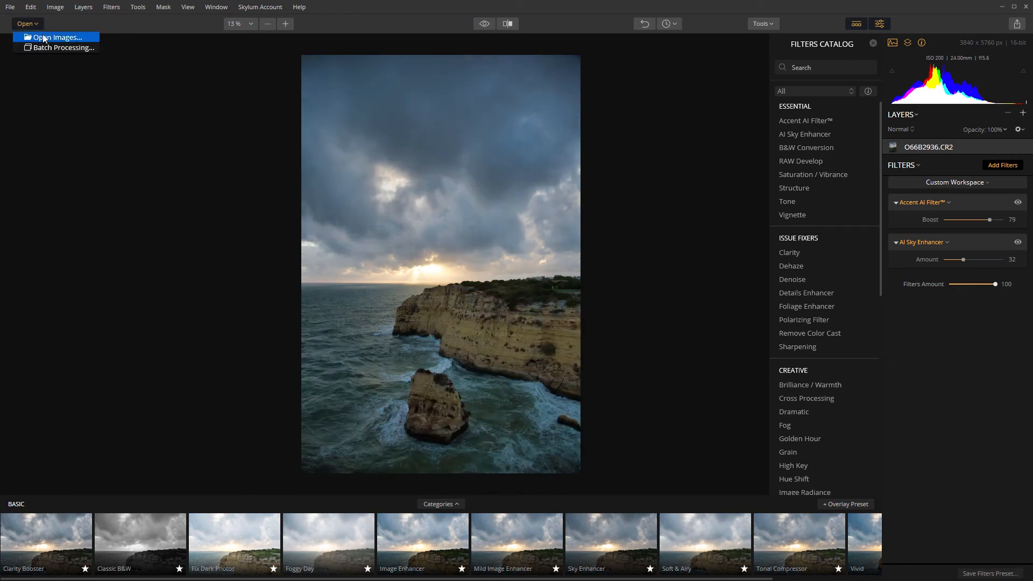
pyautogui.click(43, 34)
pyautogui.click(516, 330)
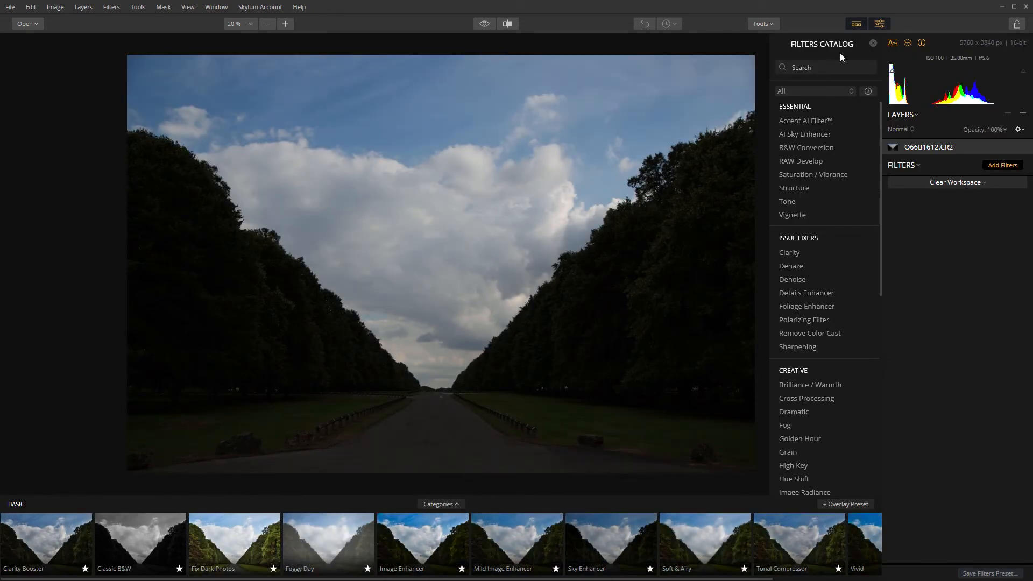
# Crop the lower edge of the avenue photo to a height of 3545 px, straighten it by -1.42°, and apply the crop
pyautogui.click(762, 25)
pyautogui.click(767, 35)
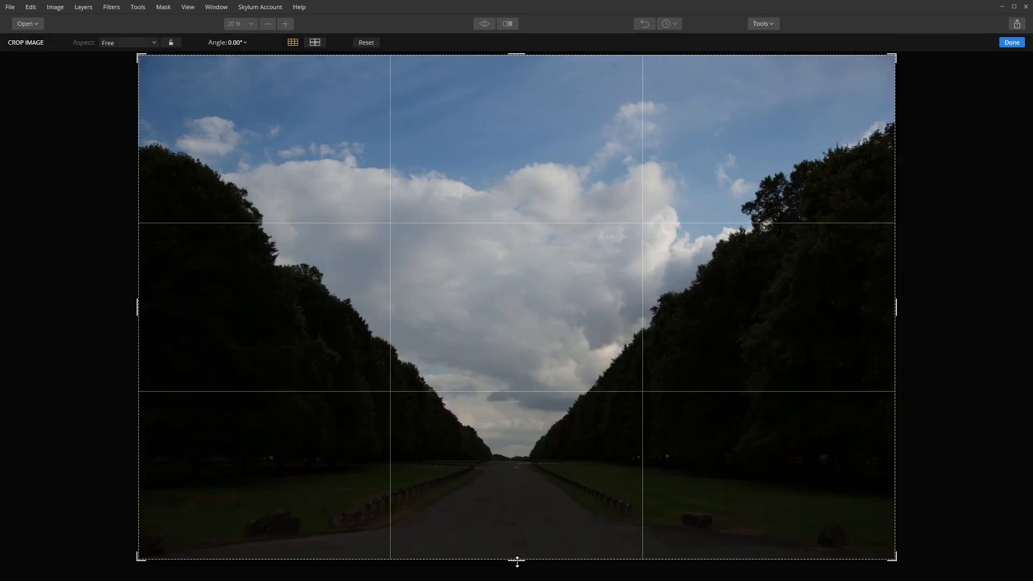
pyautogui.moveTo(517, 561); pyautogui.dragTo(522, 540)
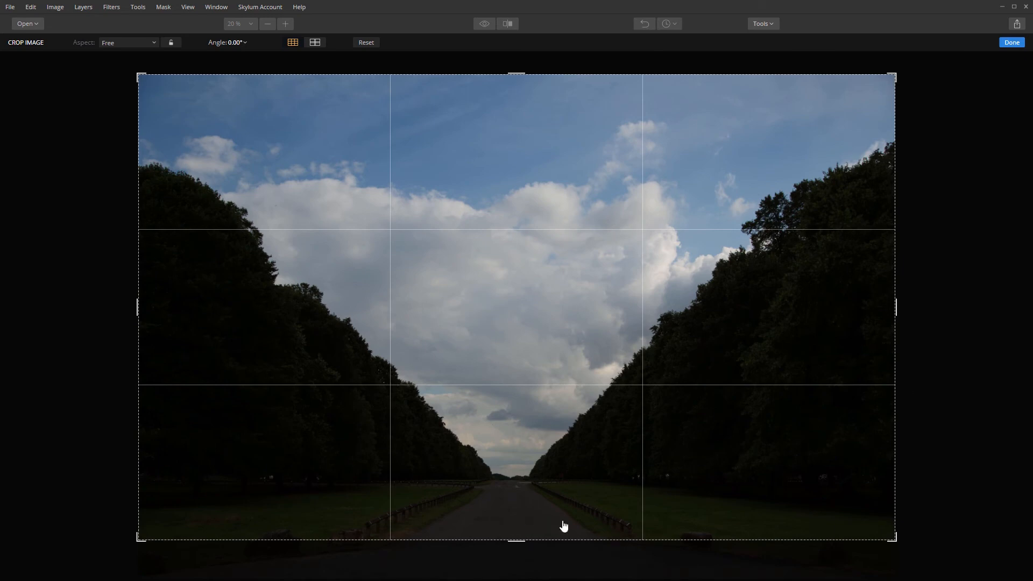
pyautogui.moveTo(904, 326)
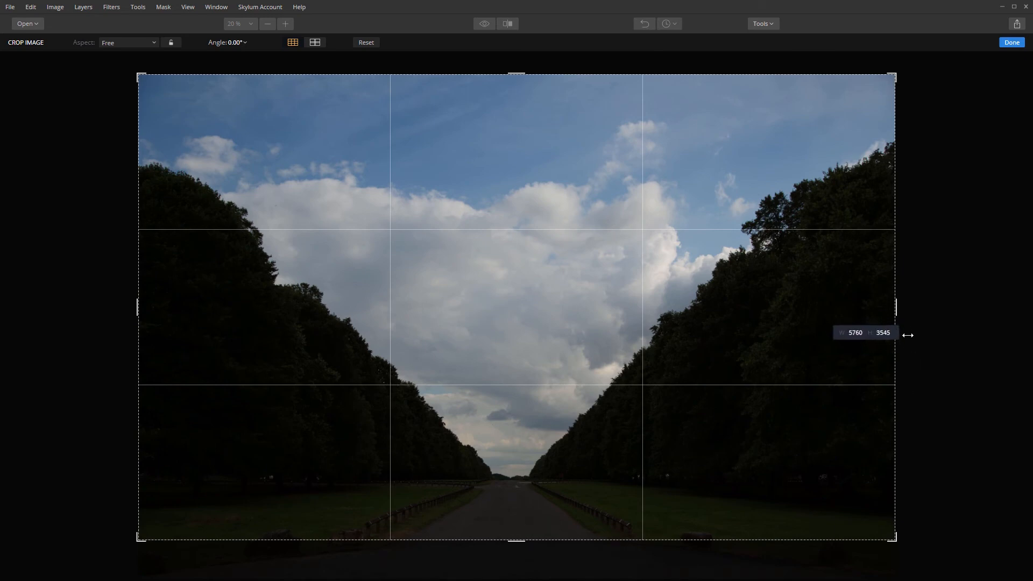
pyautogui.moveTo(922, 300); pyautogui.dragTo(922, 292)
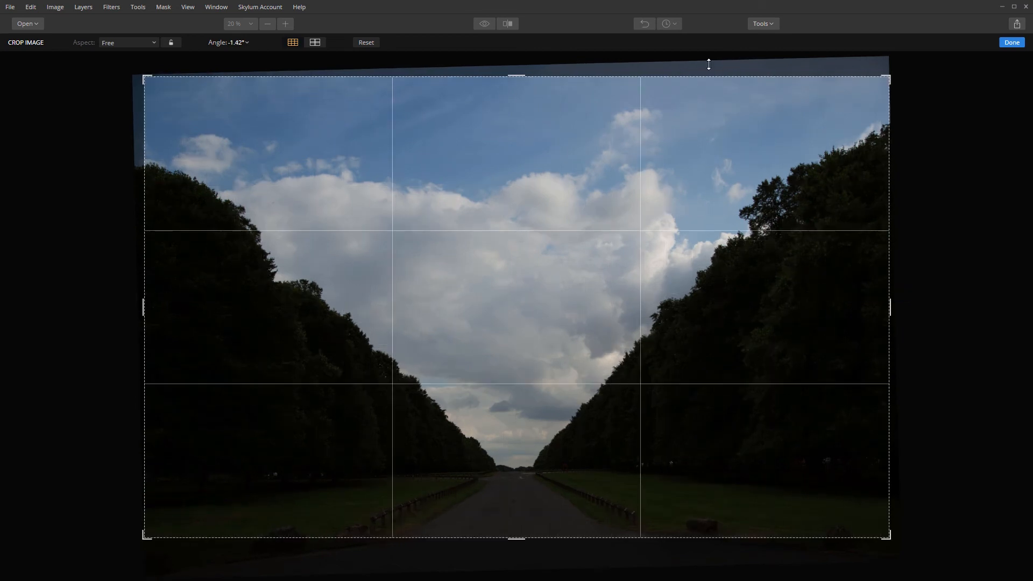
pyautogui.click(1010, 43)
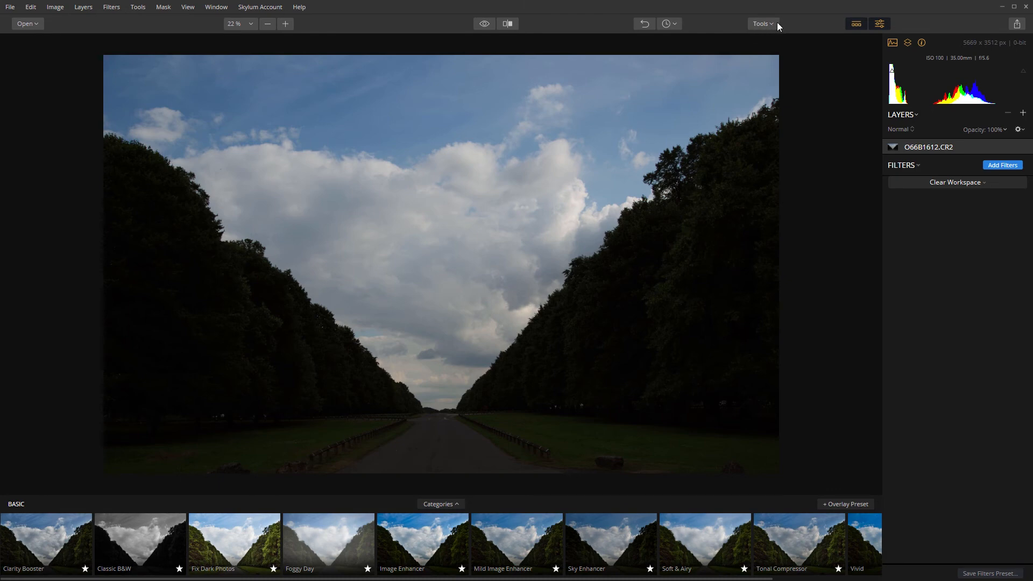
# Add the Accent AI Filter with a boost of 100 and the AI Sky Enhancer with an amount of 69 to the avenue photo
pyautogui.click(1002, 167)
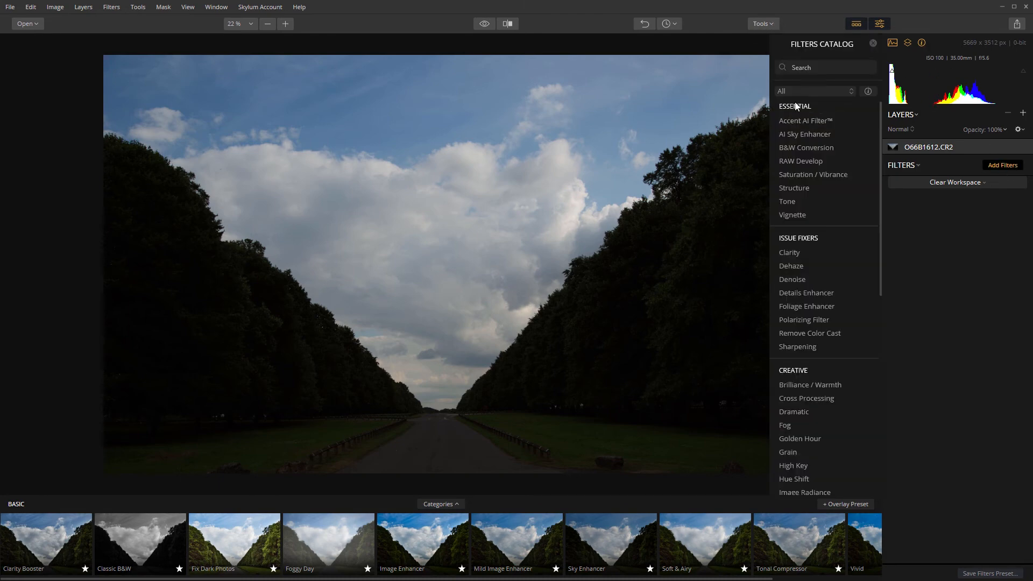
pyautogui.click(803, 121)
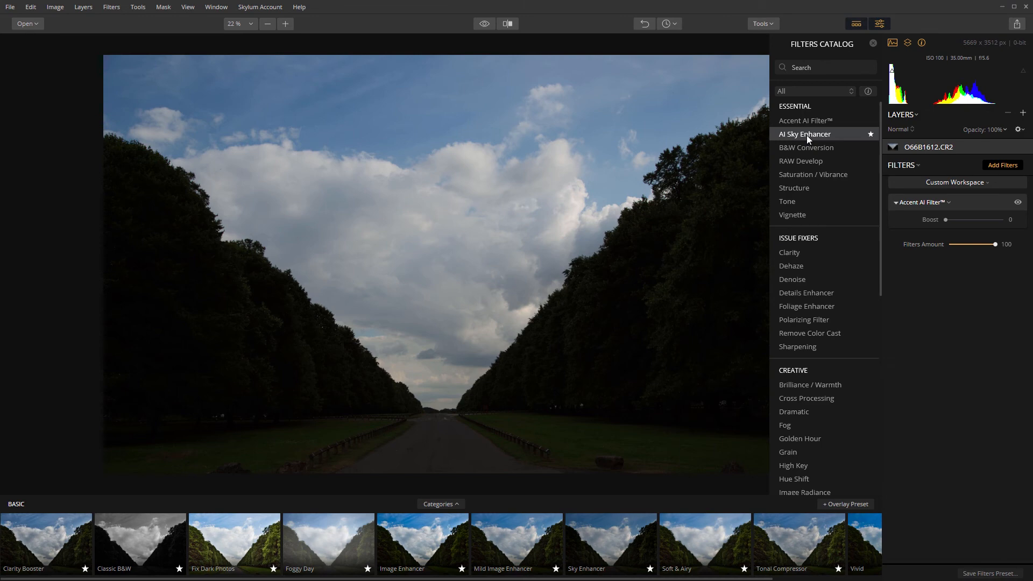
pyautogui.click(806, 135)
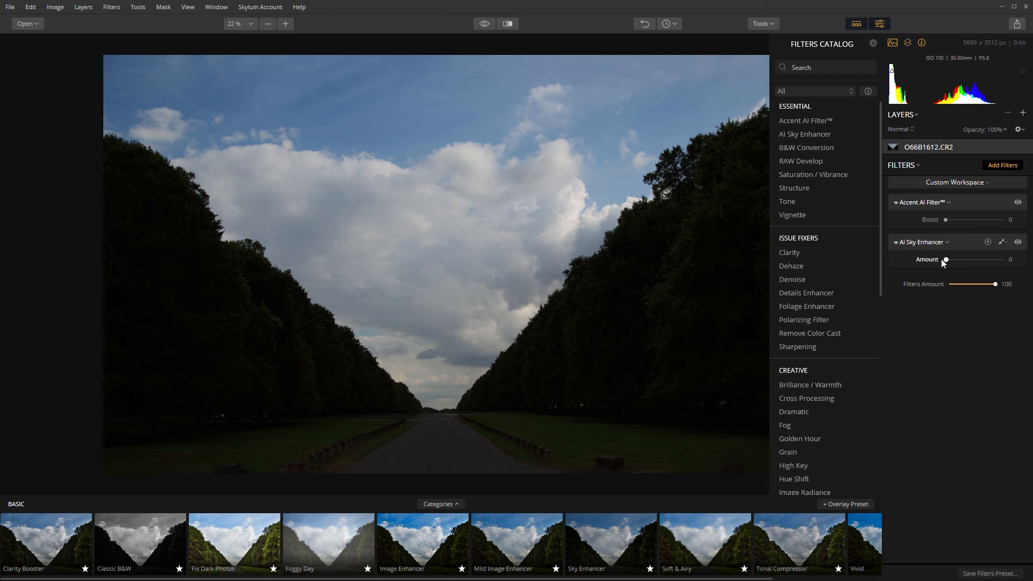
pyautogui.moveTo(946, 260); pyautogui.dragTo(987, 278)
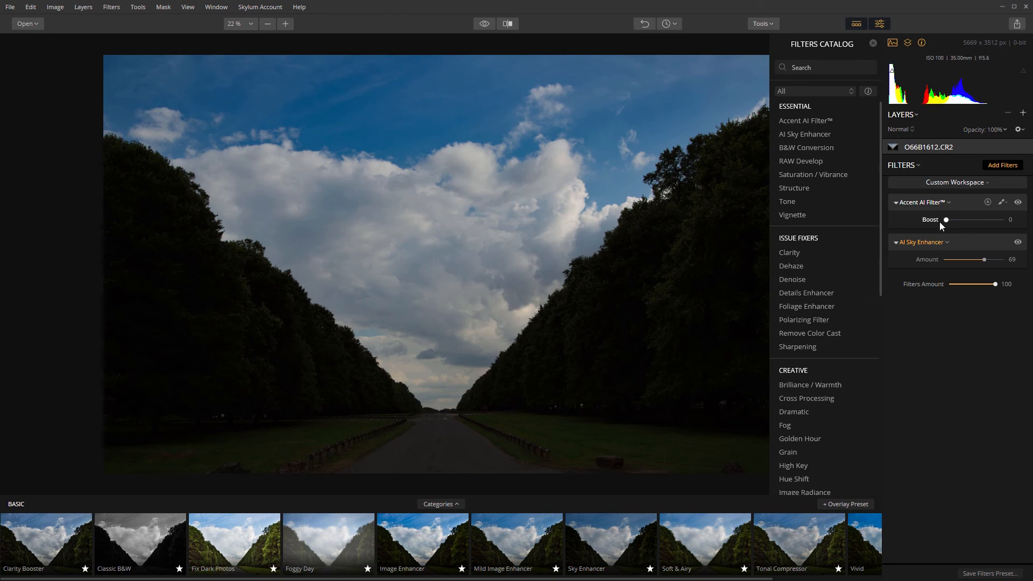
pyautogui.moveTo(947, 219); pyautogui.dragTo(1004, 219)
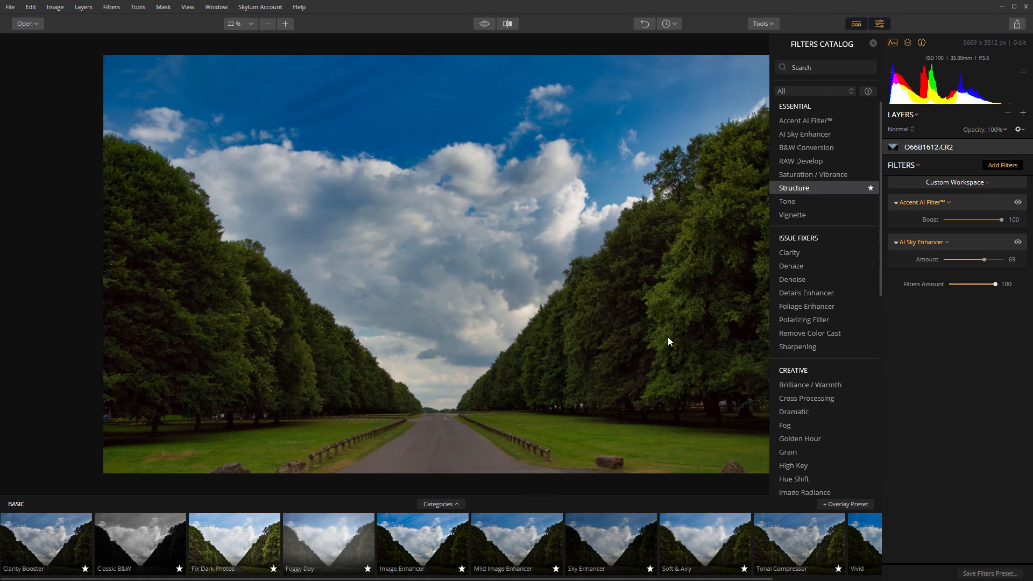
# Add the Saturation / Vibrance filter to the avenue photo and reduce the saturation to -25
pyautogui.click(810, 175)
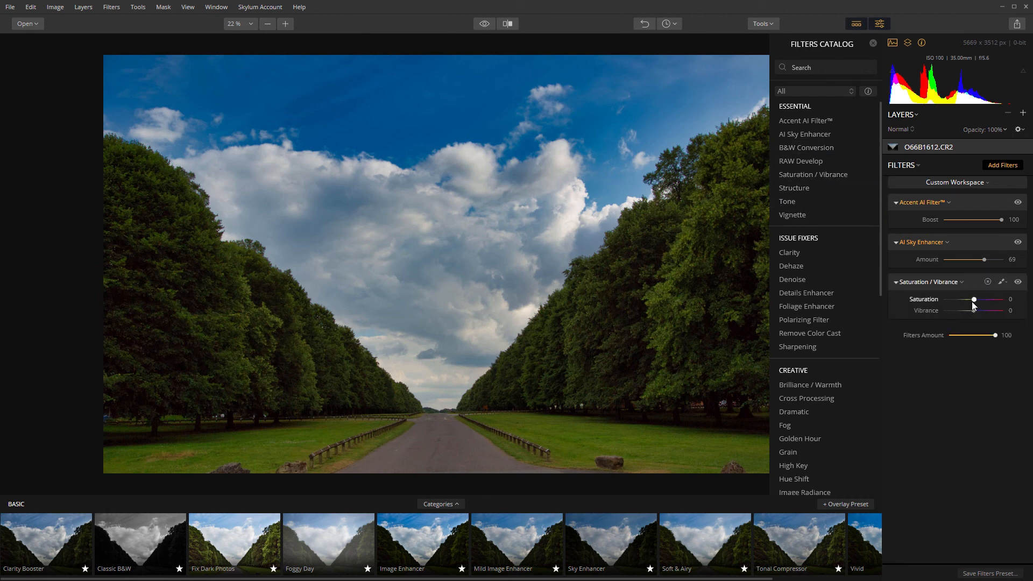
pyautogui.moveTo(975, 303); pyautogui.dragTo(971, 303)
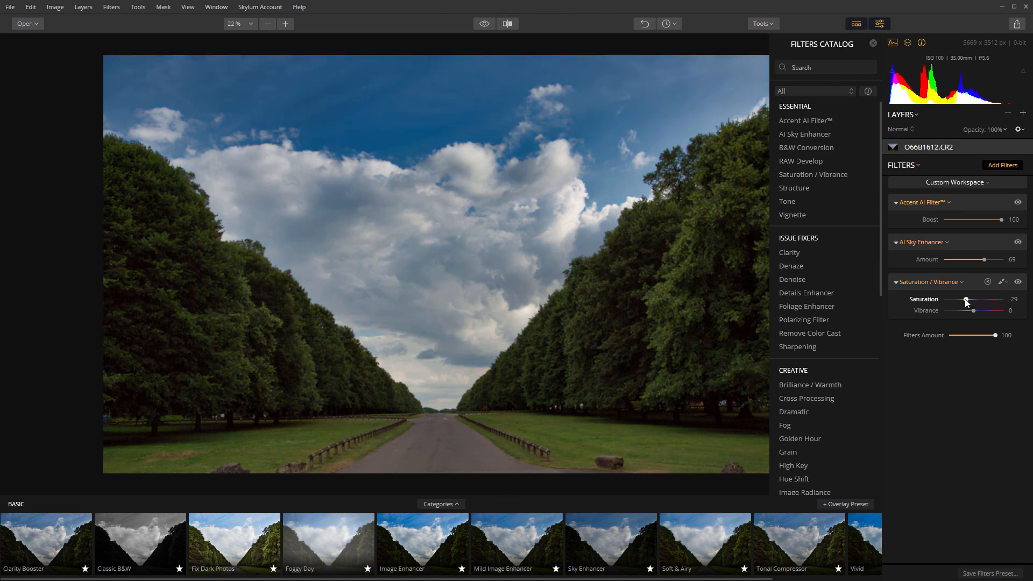
pyautogui.moveTo(966, 303); pyautogui.dragTo(967, 302)
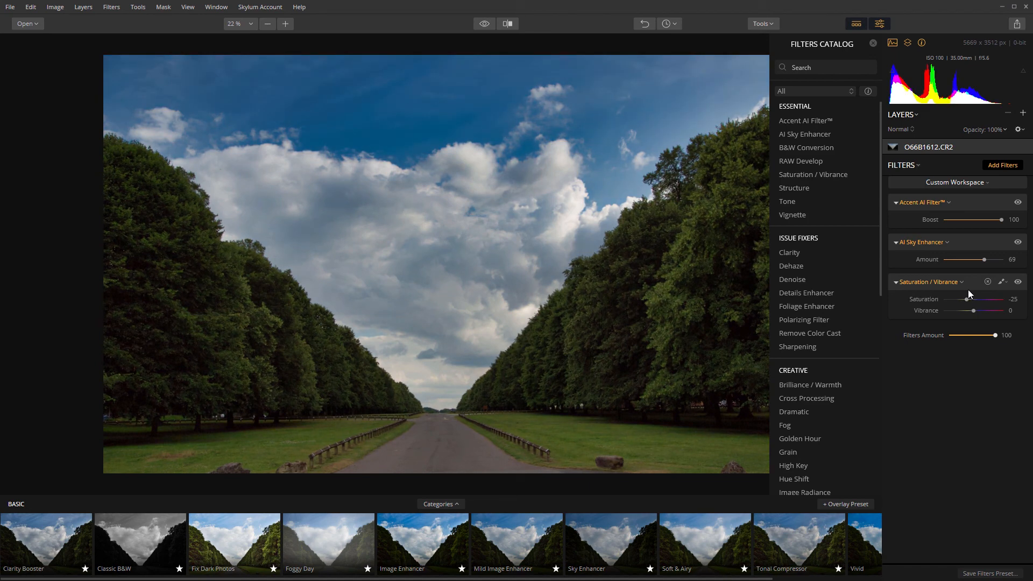
# Compare the avenue photo before and after all three filters, ending on the edited version
pyautogui.click(486, 25)
pyautogui.click(486, 25)
pyautogui.click(486, 25)
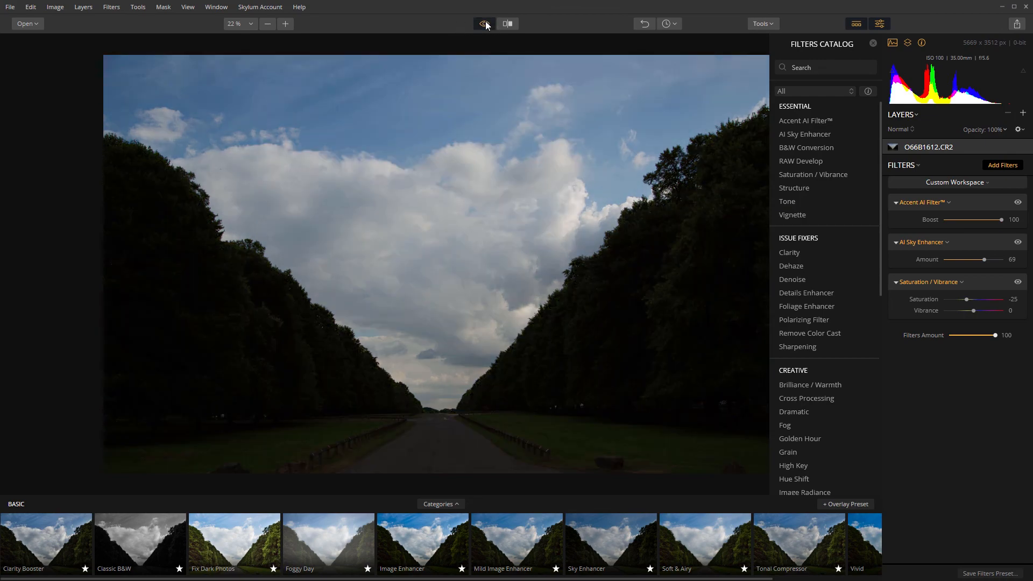
pyautogui.click(486, 25)
pyautogui.click(486, 25)
pyautogui.click(486, 25)
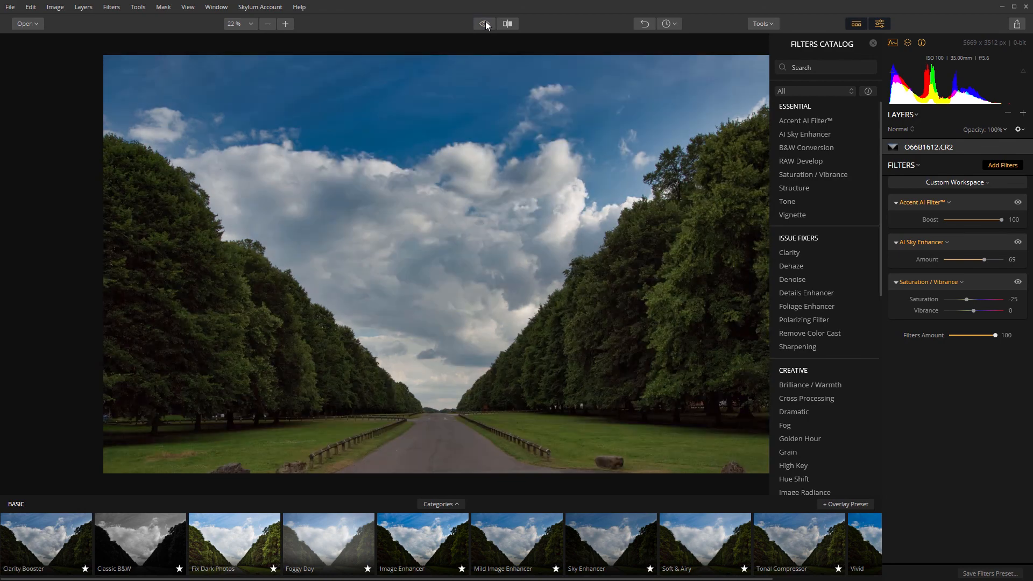